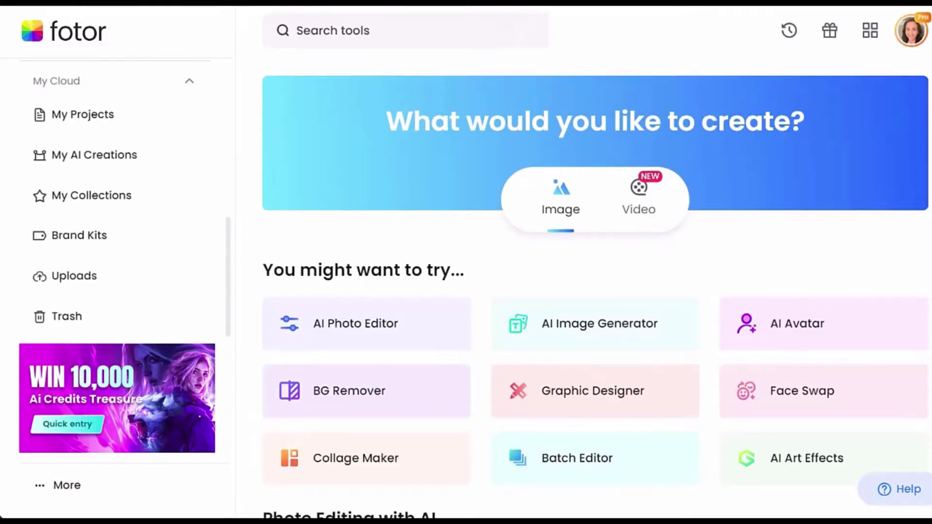
Step: Scroll to the templates showcase, page through the poster templates and open all Sale poster templates
scroll(595, 287, "down", 8)
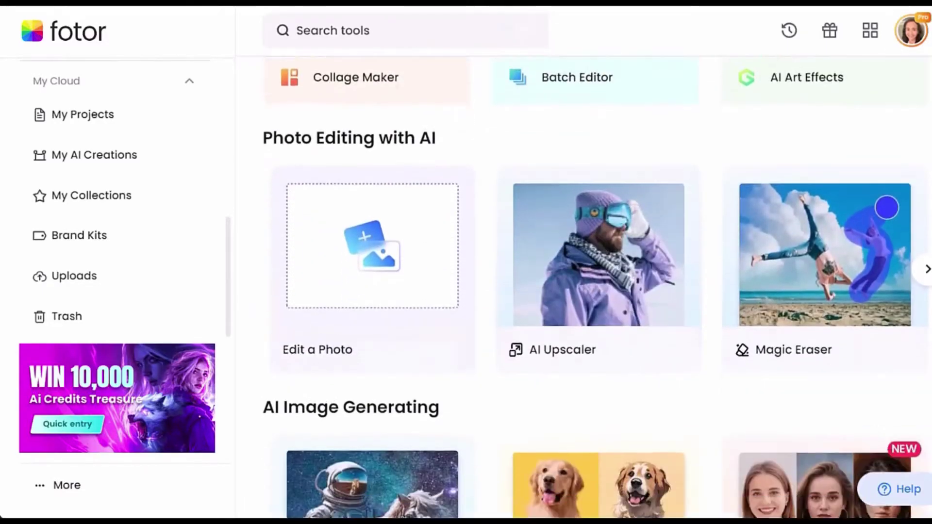
scroll(597, 287, "down", 8)
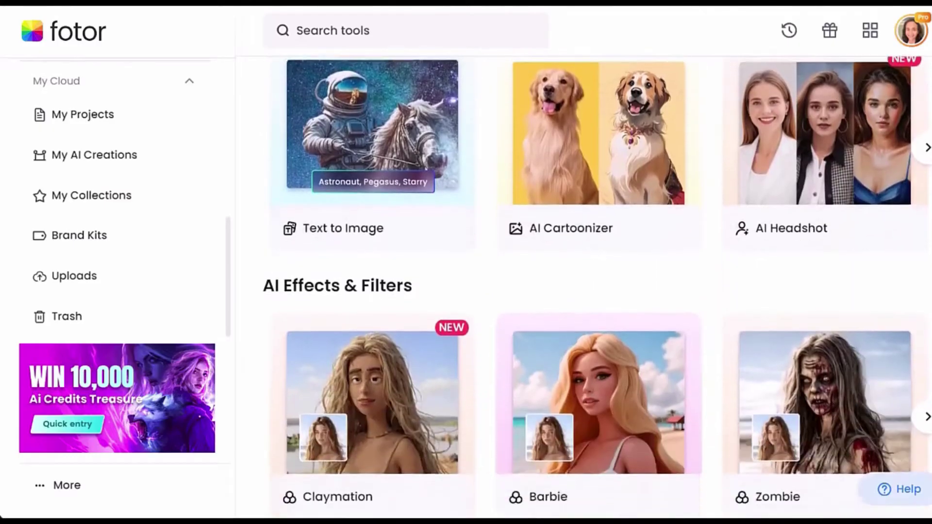
scroll(597, 287, "down", 12)
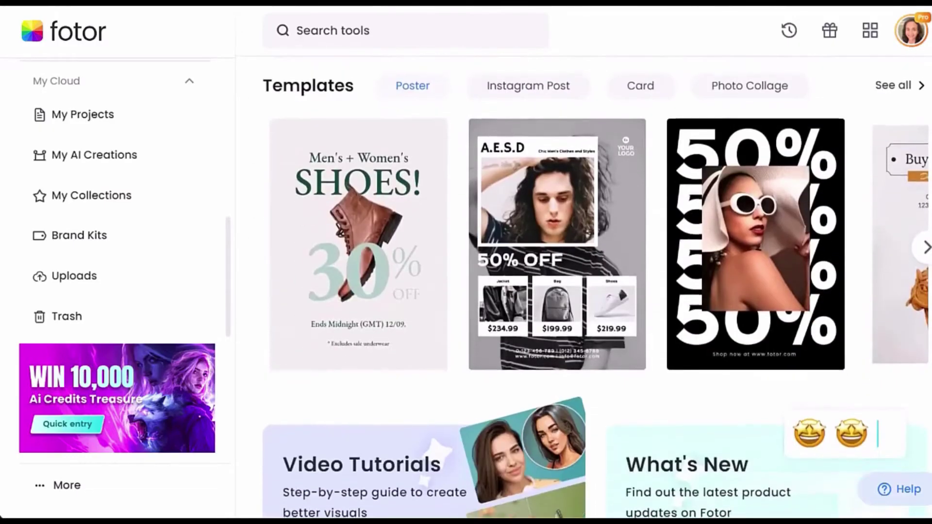
left_click(924, 257)
left_click(924, 257)
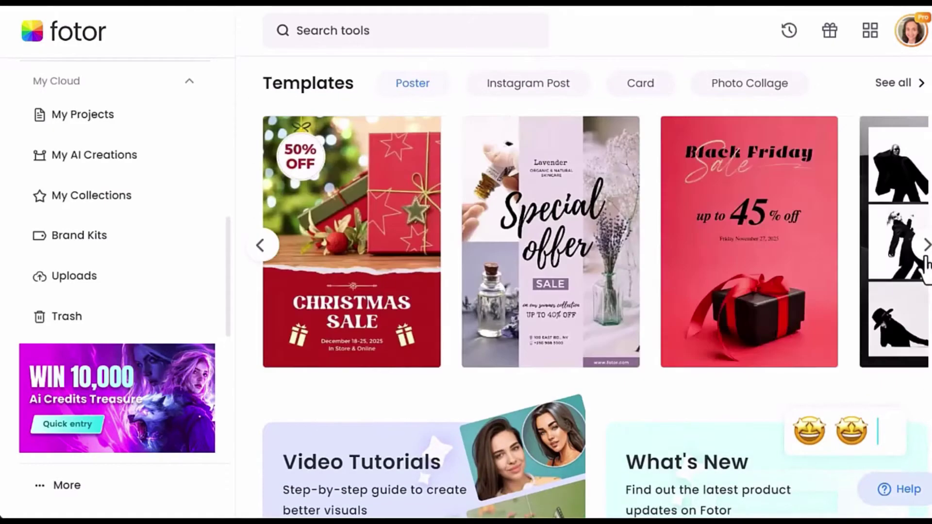
left_click(924, 257)
left_click(924, 262)
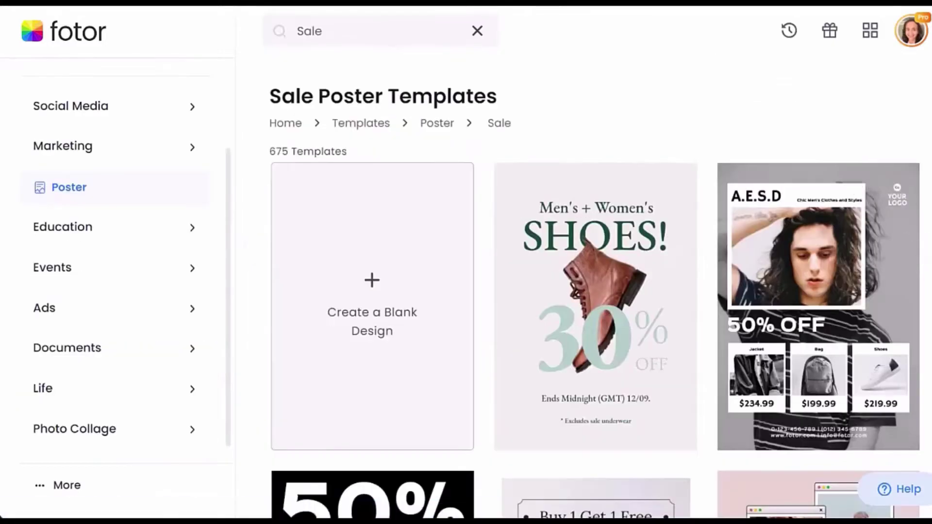
Step: Scroll down through the Sale Poster Templates results
scroll(909, 249, "down", 8)
scroll(596, 286, "down", 20)
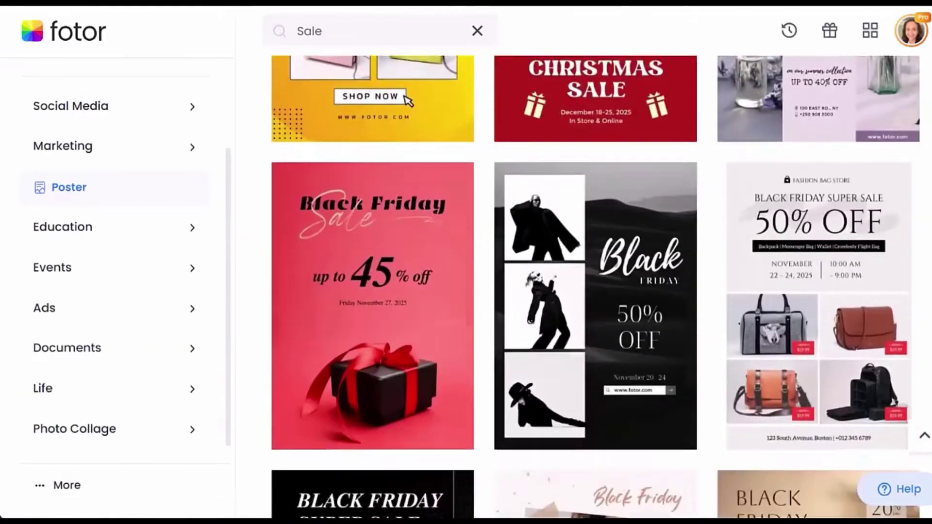
scroll(596, 287, "down", 6)
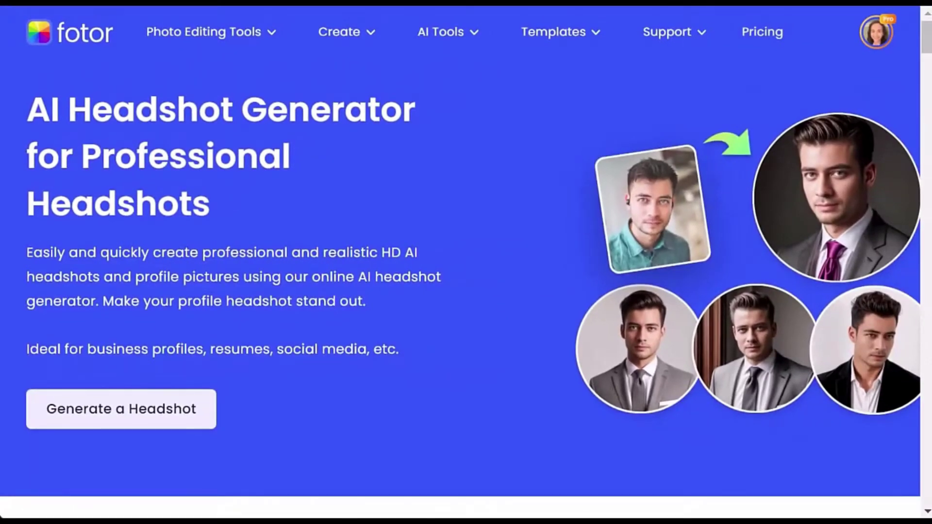
Step: Start a female AI headshot and add two business styles plus Real Estate
left_click(121, 424)
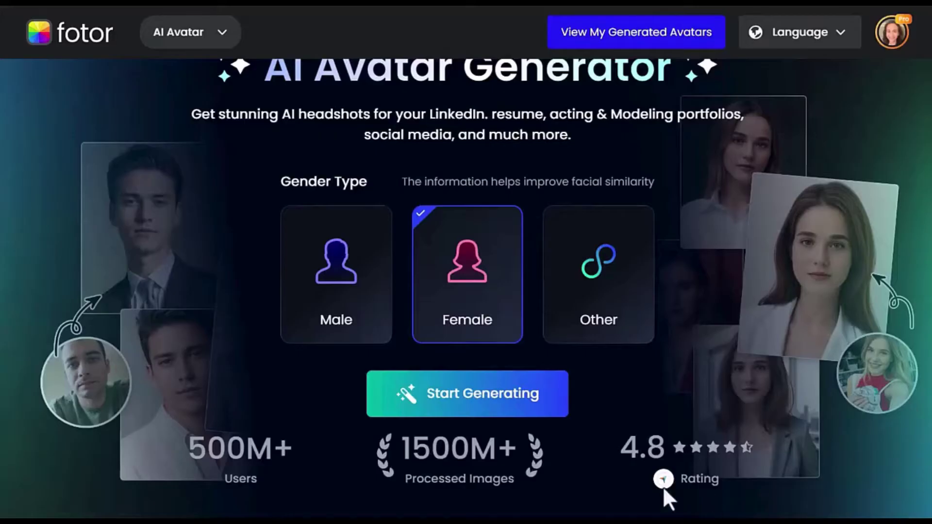
left_click(473, 413)
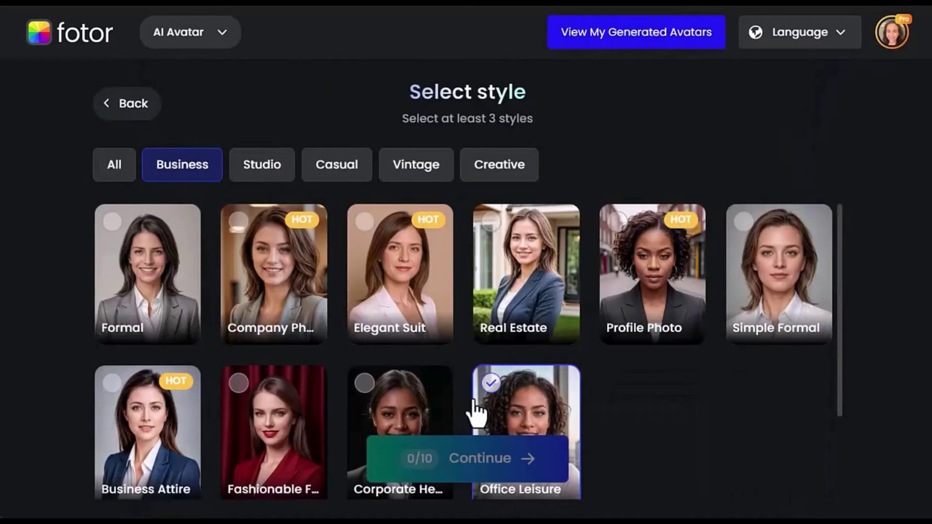
left_click(243, 233)
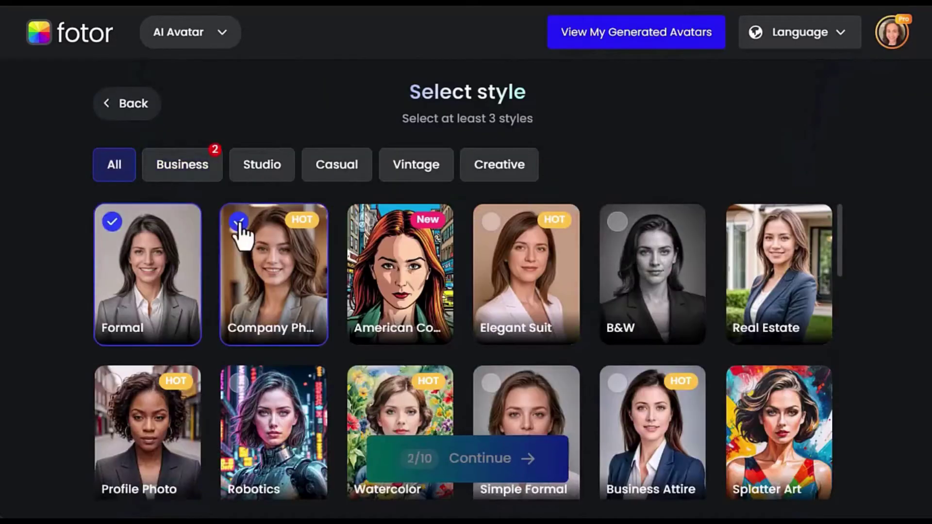
left_click(519, 233)
left_click(747, 224)
Step: Add Watercolor, Simple Formal, Business Attire, Cafe and Hiker styles, then generate from the training photos
left_click(365, 383)
left_click(490, 383)
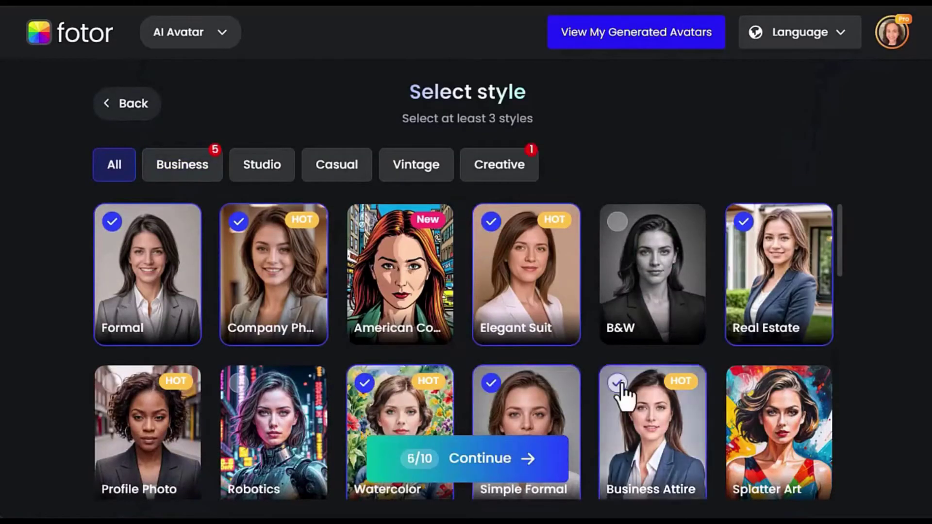
left_click(617, 384)
left_click_drag(840, 259, 854, 334)
left_click(146, 272)
left_click(693, 229)
scroll(847, 364, "down", 3)
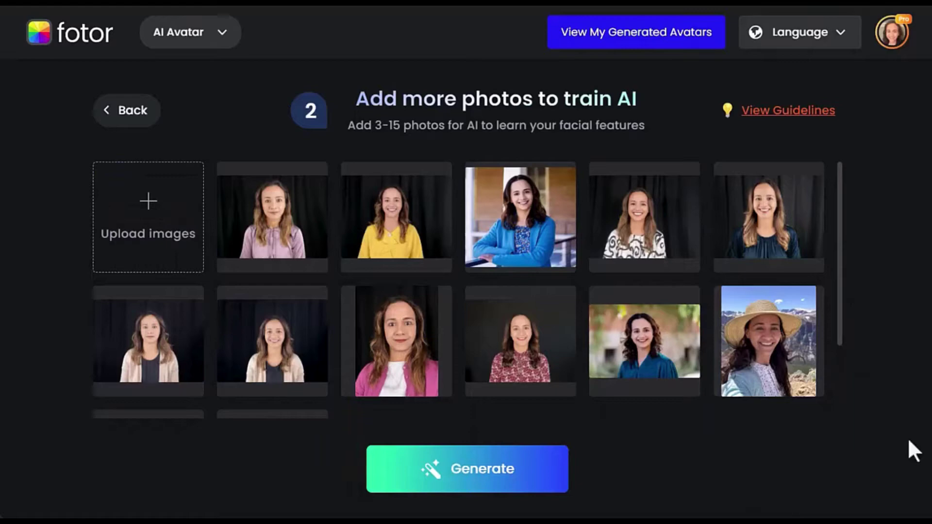
left_click(478, 480)
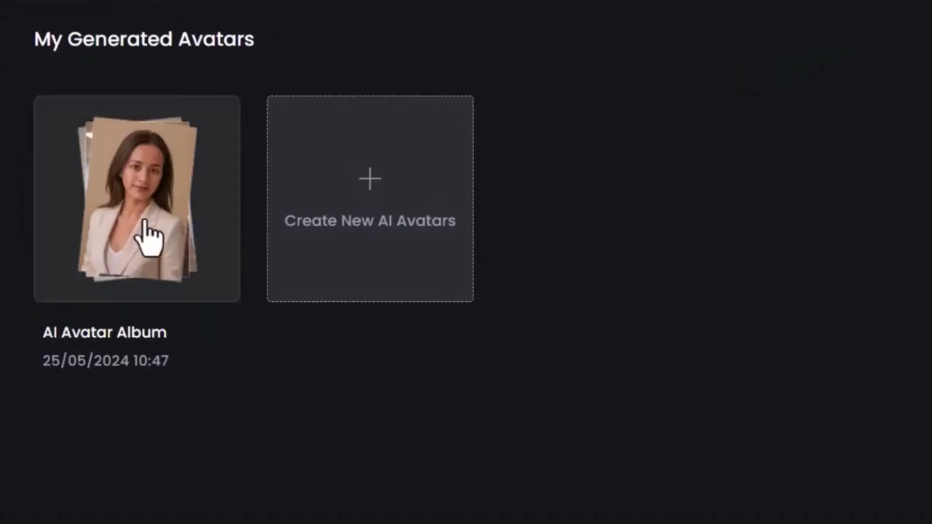
Step: Open the AI Avatar Album and browse every generated avatar at full size
left_click(141, 235)
left_click(145, 235)
left_click(911, 291)
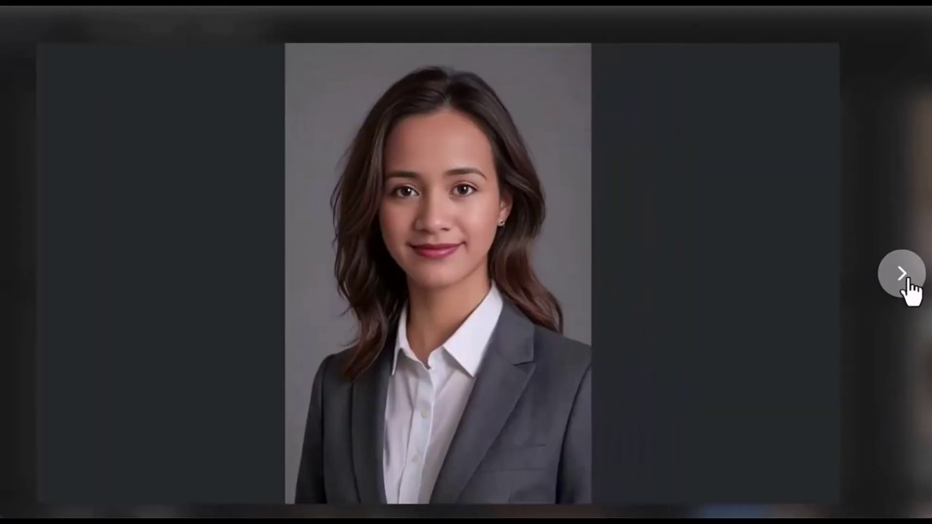
left_click(911, 290)
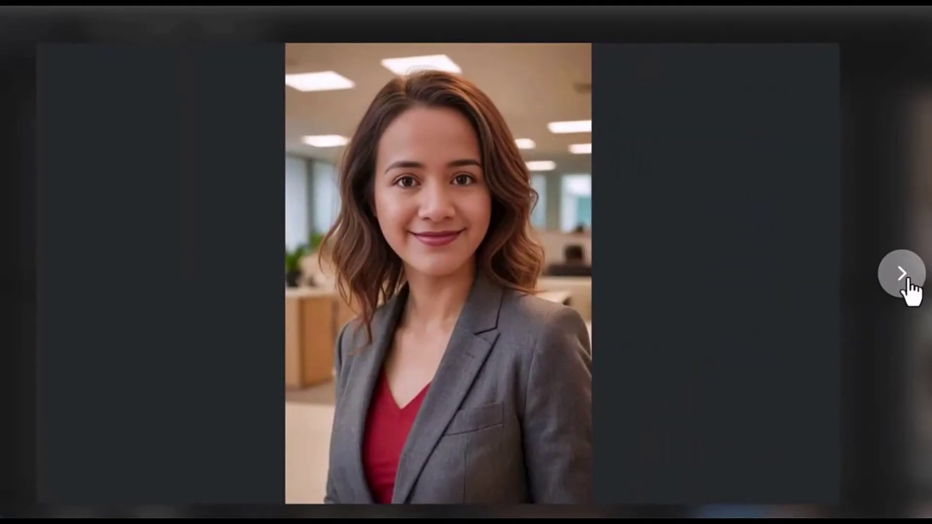
left_click(910, 290)
left_click(910, 291)
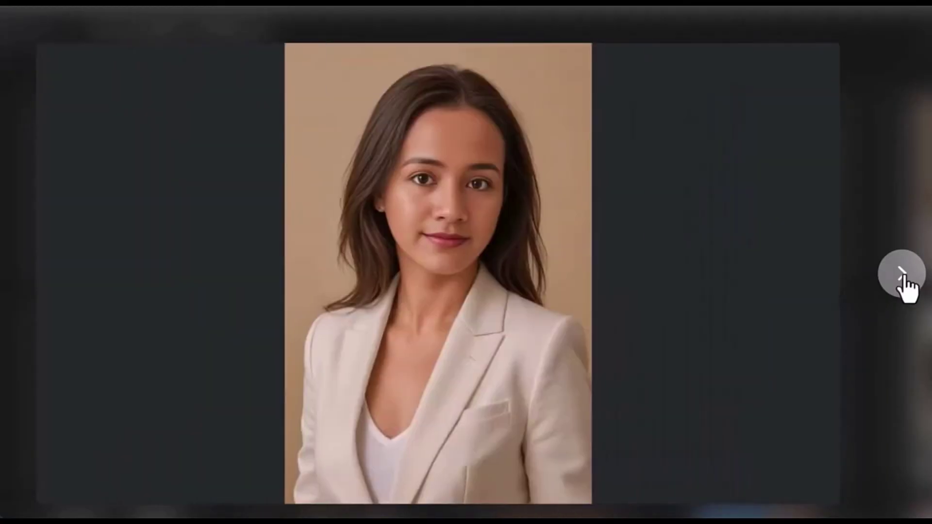
left_click(911, 290)
left_click(910, 290)
left_click(906, 287)
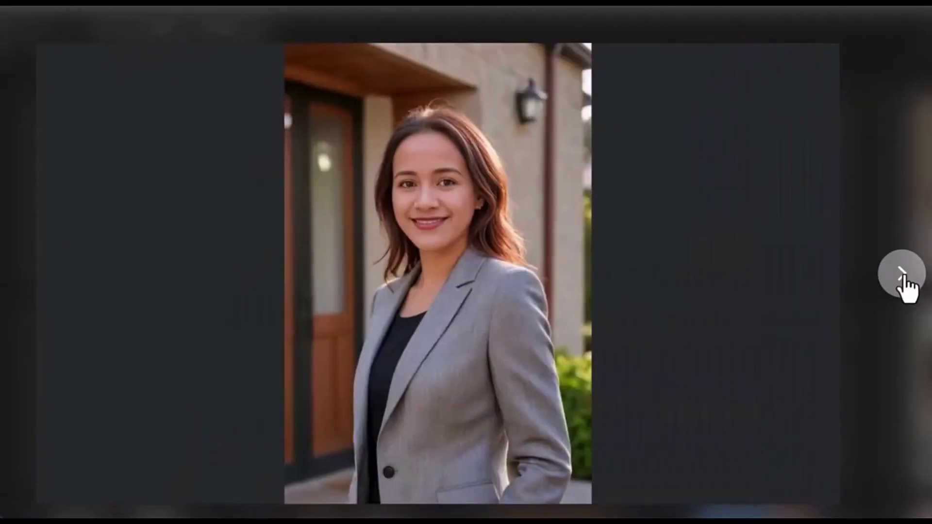
left_click(906, 287)
left_click(905, 286)
left_click(905, 286)
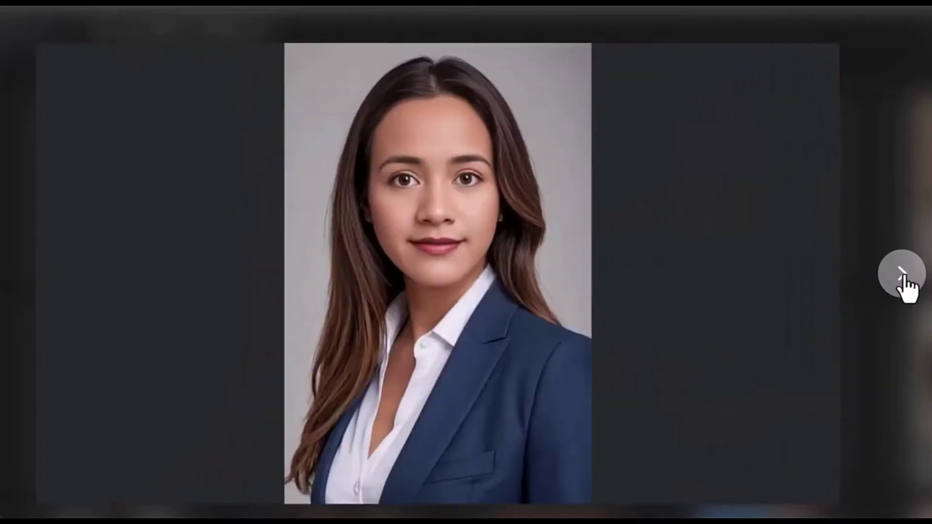
left_click(906, 286)
left_click(906, 287)
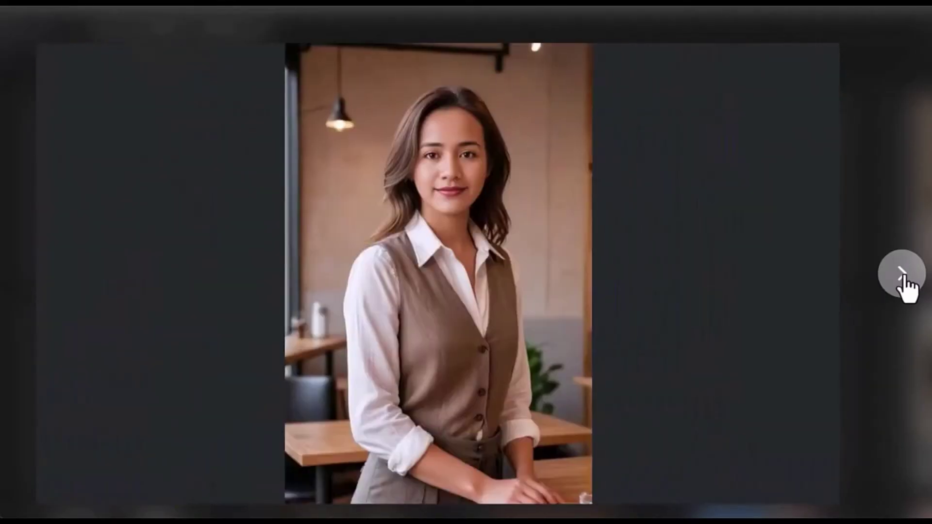
left_click(905, 287)
left_click(905, 286)
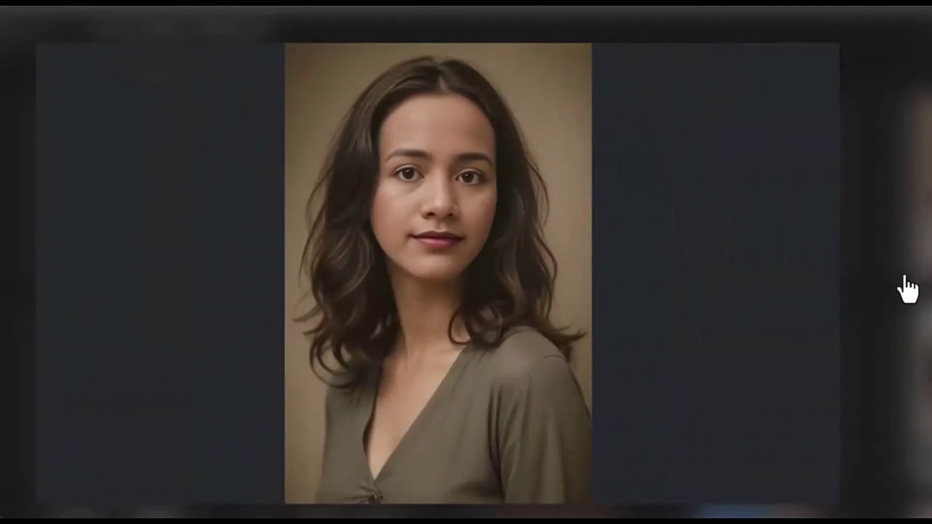
Step: Close the full-size viewer and mark avatars across the first three rows for download
left_click(860, 274)
scroll(860, 274, "down", 2)
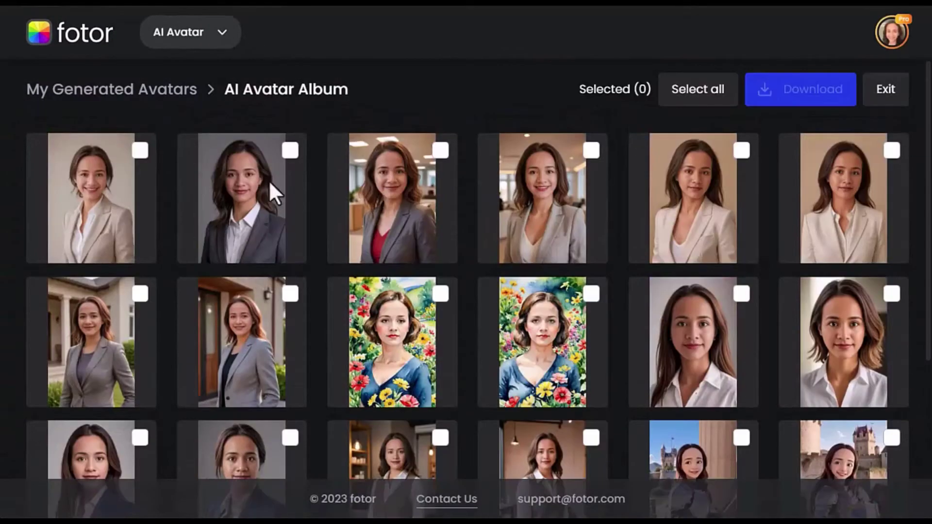
left_click(140, 151)
left_click(290, 150)
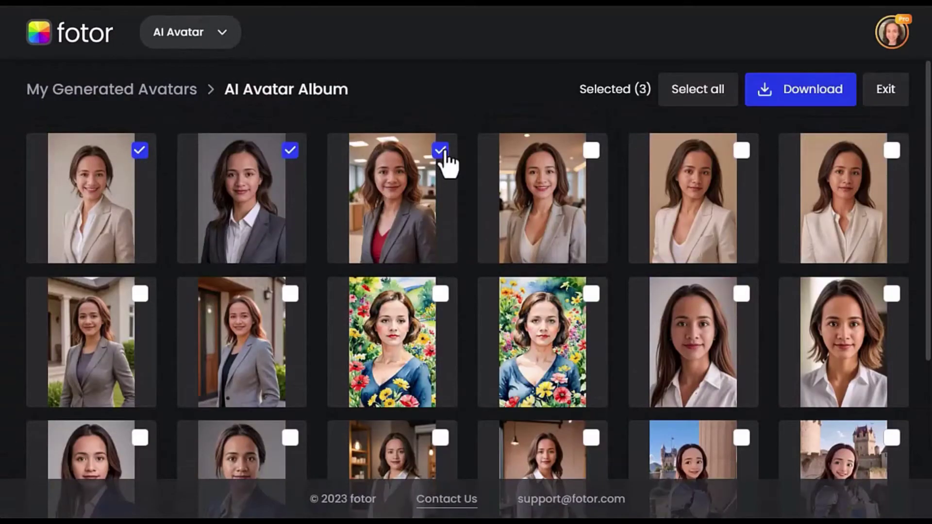
left_click(891, 151)
left_click(140, 293)
left_click(290, 294)
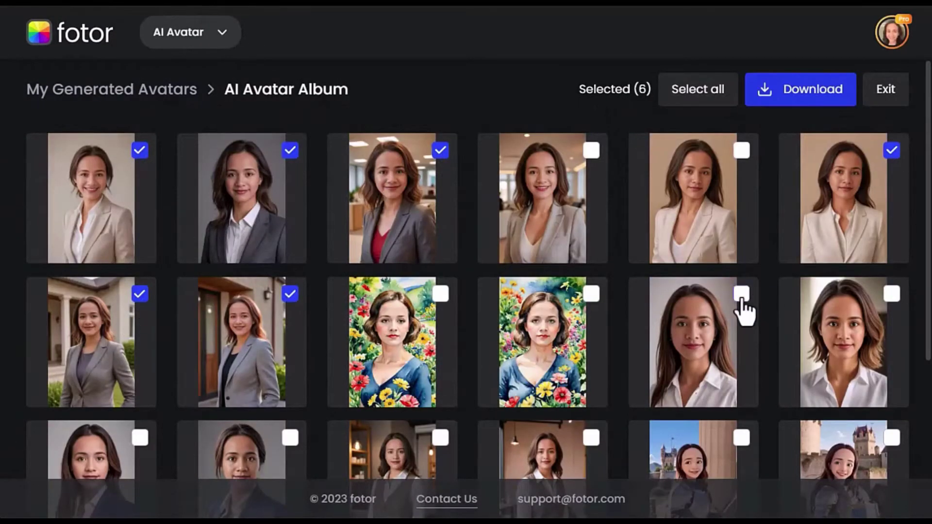
left_click(741, 294)
left_click(892, 294)
scroll(900, 359, "down", 3)
left_click(140, 298)
left_click(290, 299)
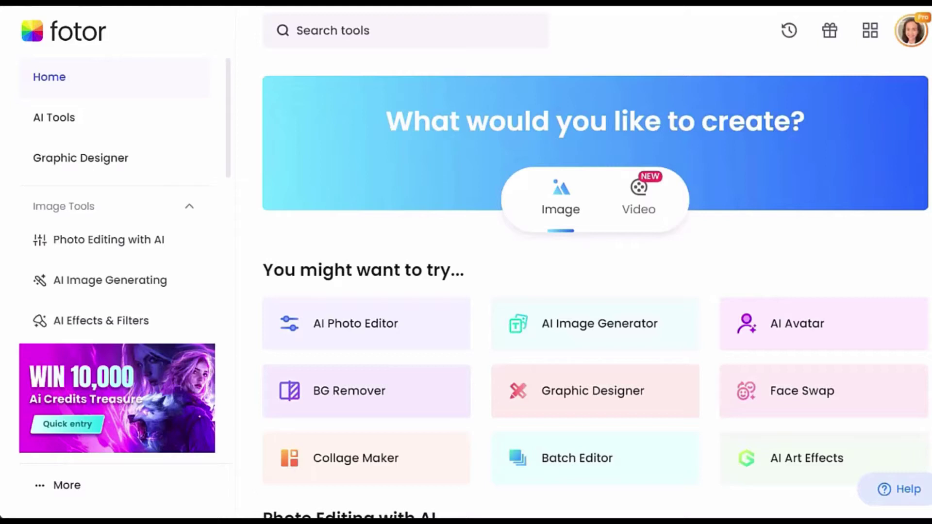
Step: Load the street selfie into the AI Photo Editor and run the 2× AI Upscaler
left_click(339, 336)
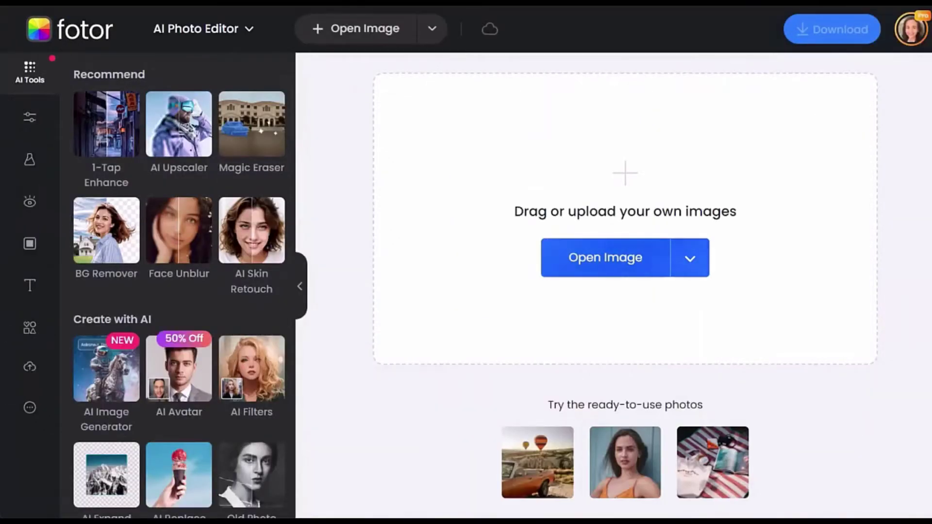
left_click(597, 266)
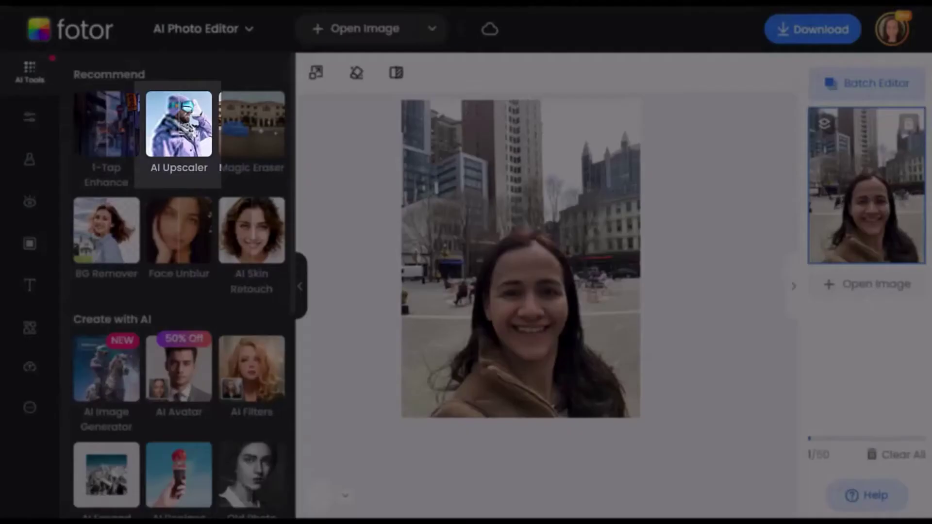
left_click(170, 162)
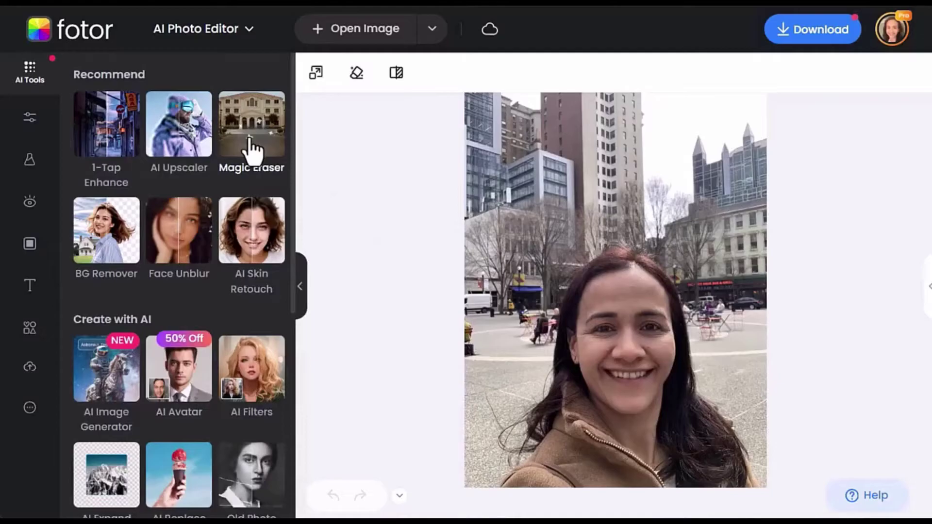
Step: Brush out the object at the selfie's left edge with Magic Eraser, then close the panel
left_click(249, 149)
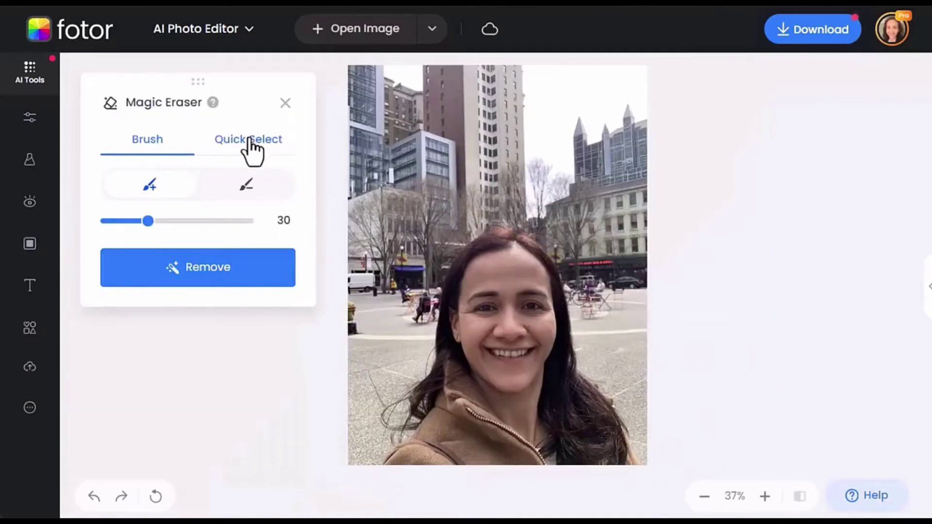
mouse_move(359, 334)
left_mouse_down()
mouse_move(354, 312)
mouse_move(367, 288)
left_mouse_up()
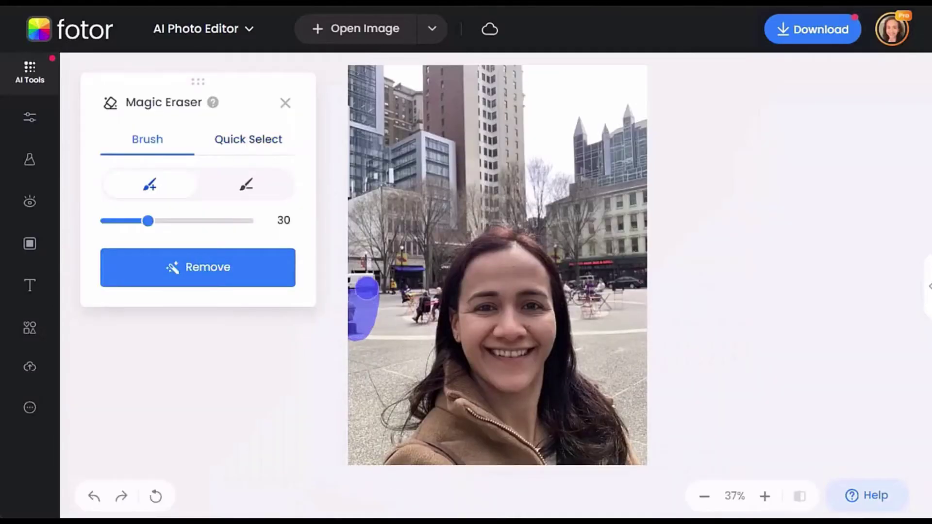
left_click(197, 281)
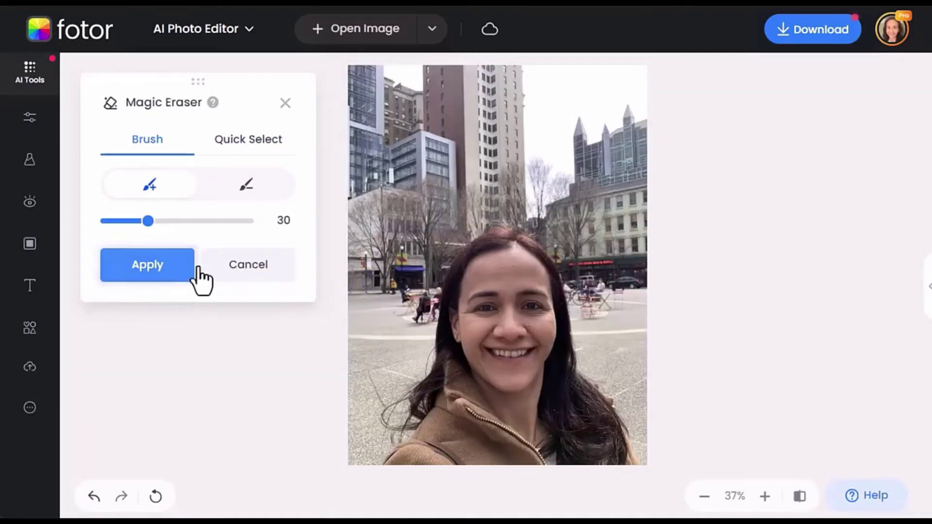
left_click(285, 103)
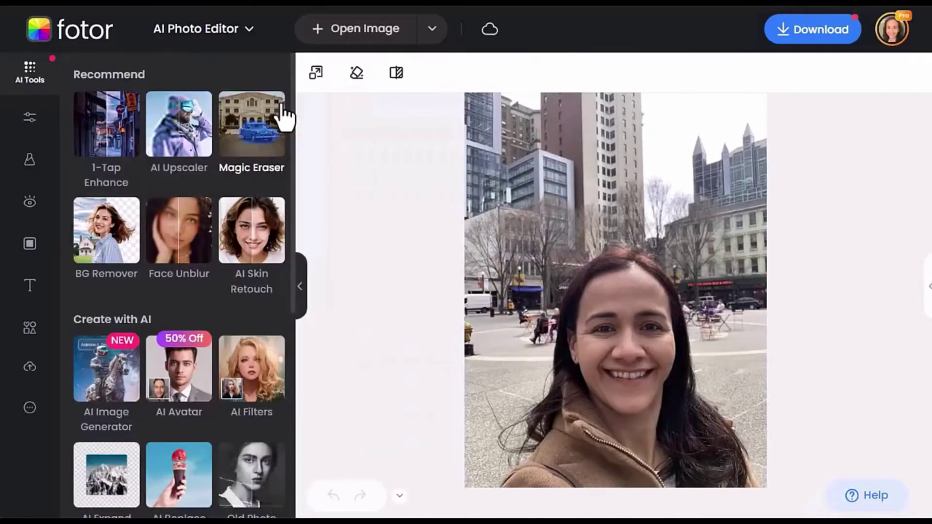
Step: Apply AI Skin Retouch, BG Remover and 1-Tap Enhance to the selfie
left_click(257, 241)
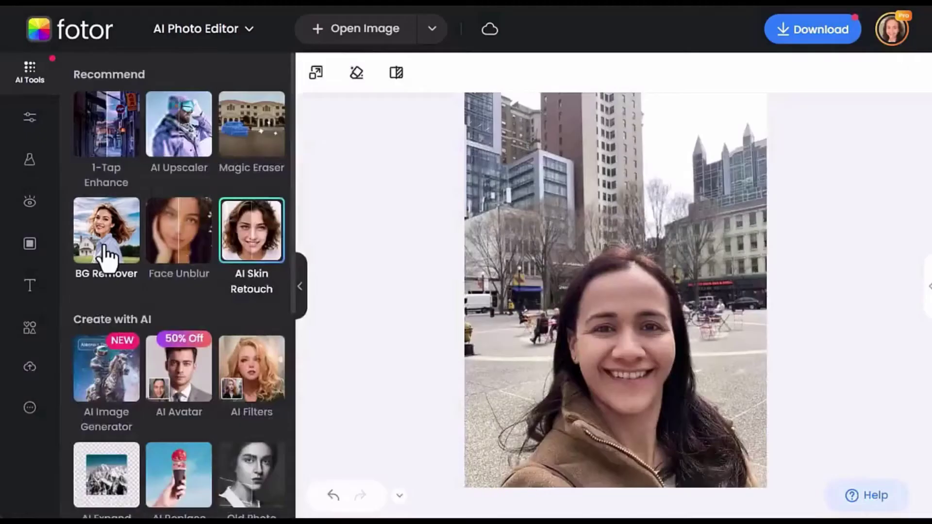
left_click(90, 226)
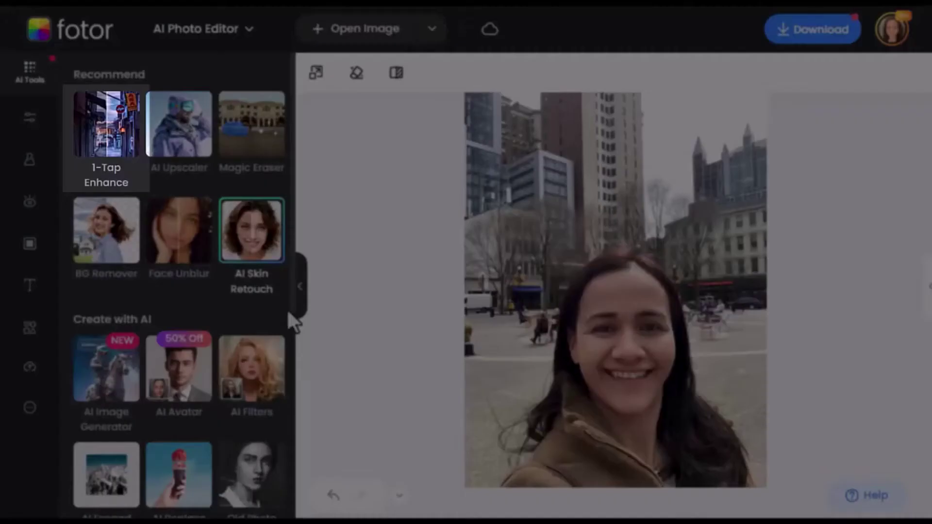
left_click(101, 130)
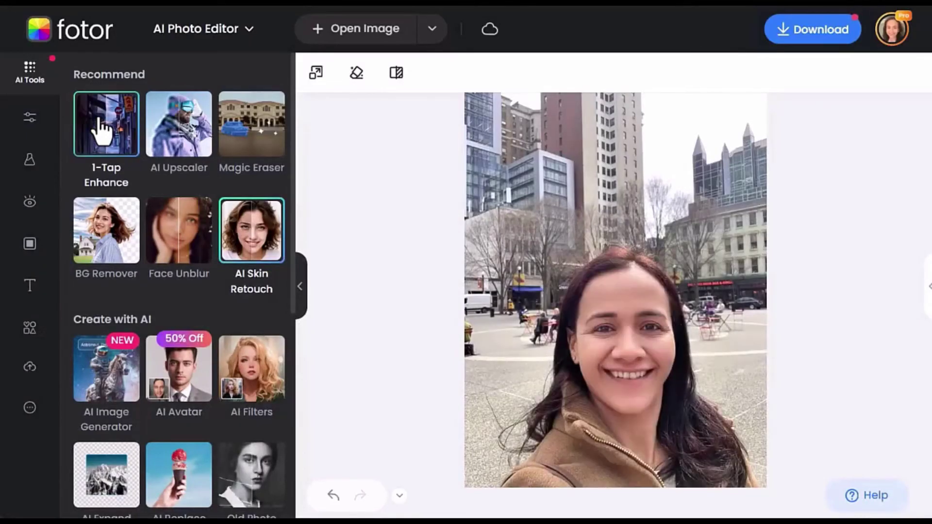
Step: Open Change Background and apply a yellow preset colour background
scroll(250, 268, "down", 6)
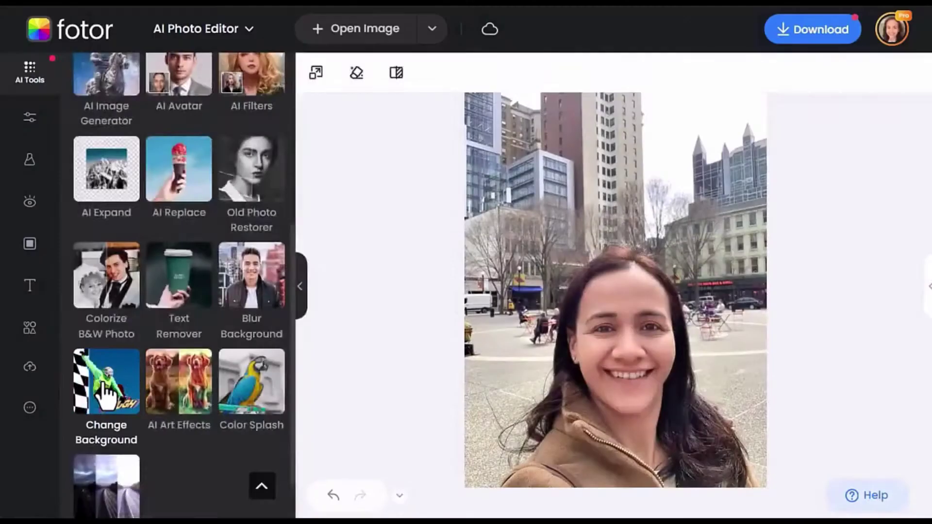
left_click(104, 388)
left_click(121, 384)
Step: Try blue and dark grey backgrounds, then several bokeh photo backgrounds including red and green hearts
left_click(255, 419)
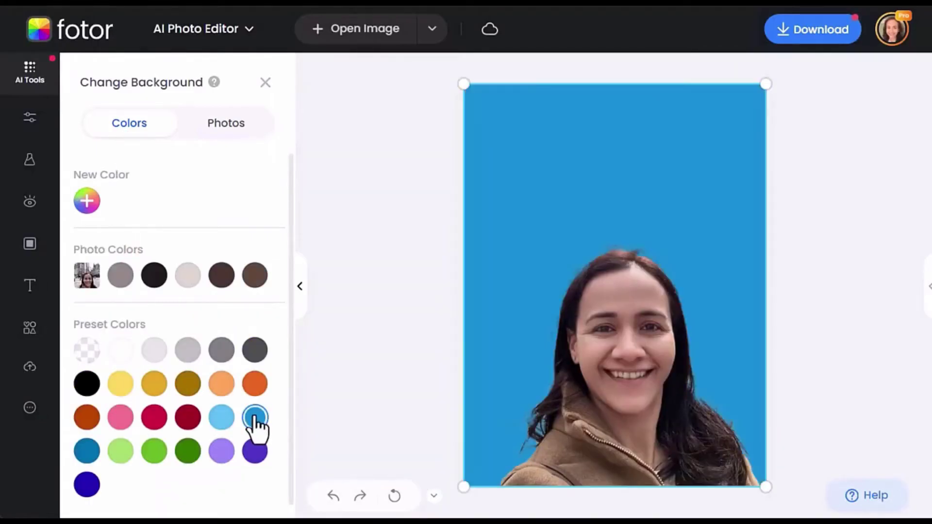
left_click(254, 350)
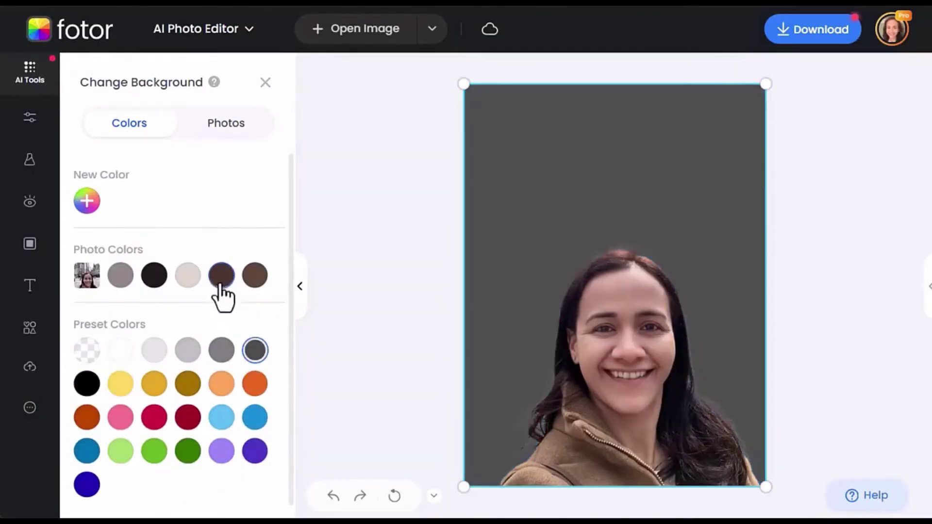
left_click(225, 123)
left_click(106, 332)
left_click(192, 324)
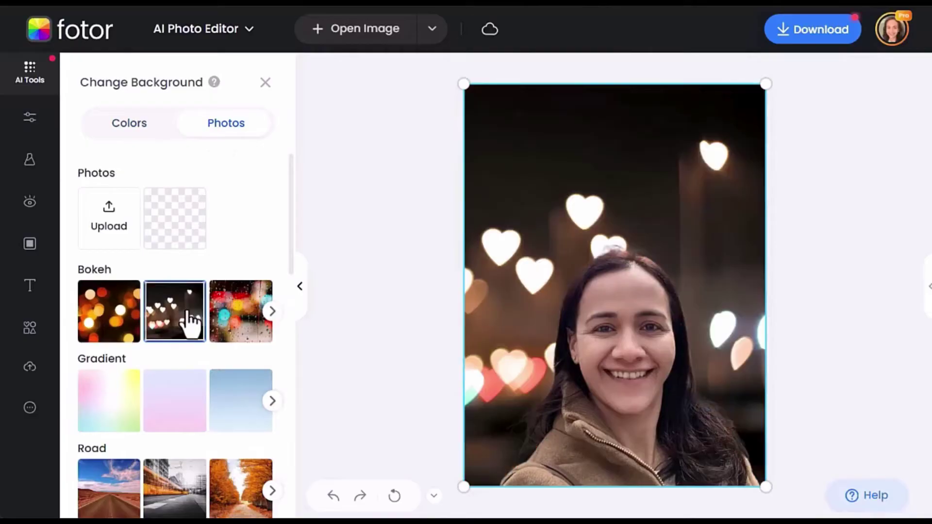
left_click(272, 311)
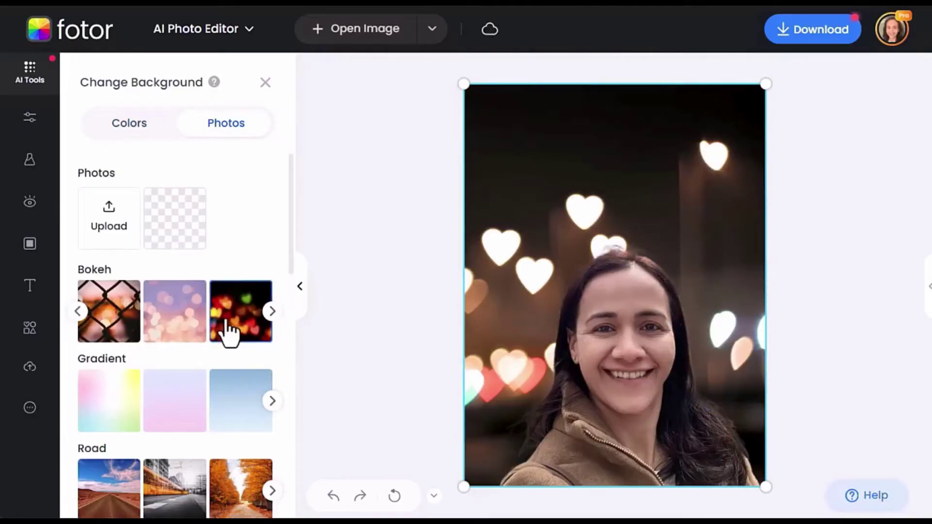
left_click(228, 330)
Step: Preview city skyline, pagoda, cyberpunk sunset, comic burst, starry sky and city square backgrounds
scroll(232, 432, "down", 4)
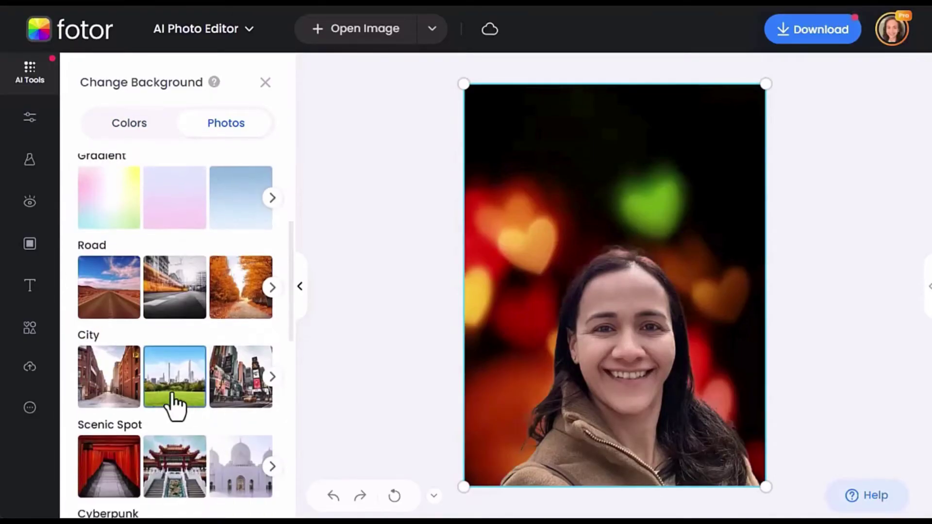
left_click(172, 393)
scroll(175, 403, "down", 2)
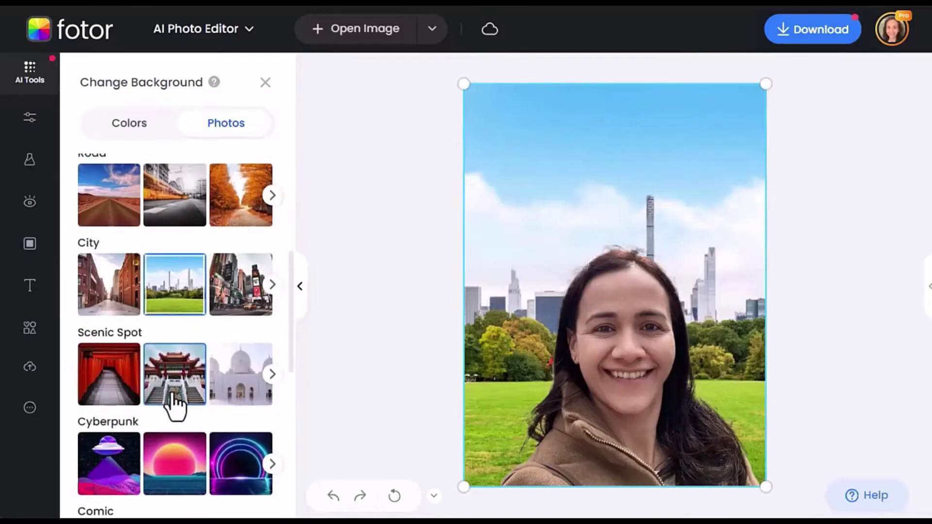
left_click(176, 395)
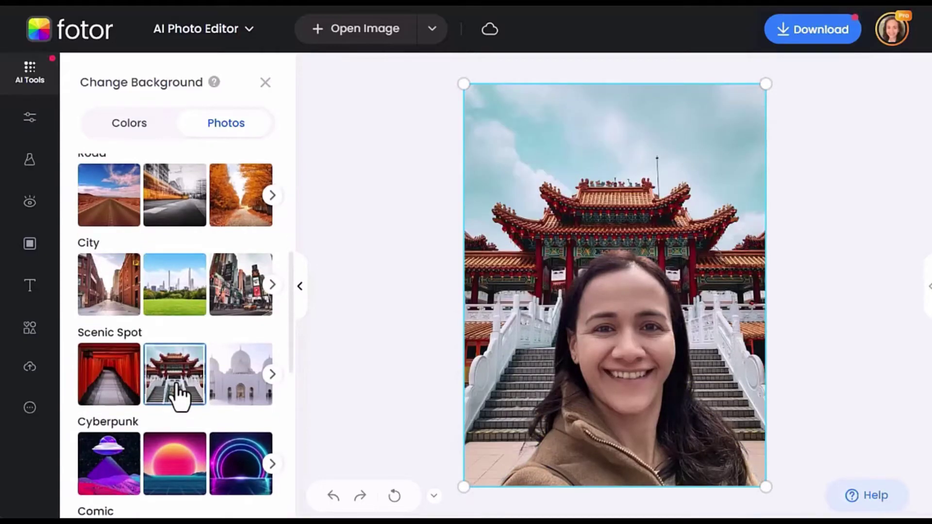
scroll(176, 395, "down", 2)
left_click(177, 395)
scroll(114, 371, "down", 2)
left_click(115, 370)
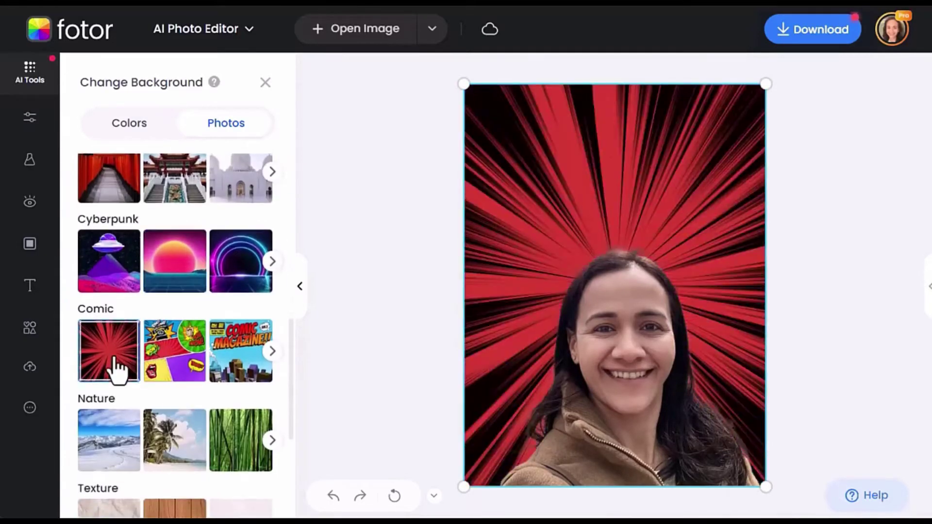
scroll(115, 371, "down", 2)
scroll(225, 391, "down", 1)
left_click(237, 394)
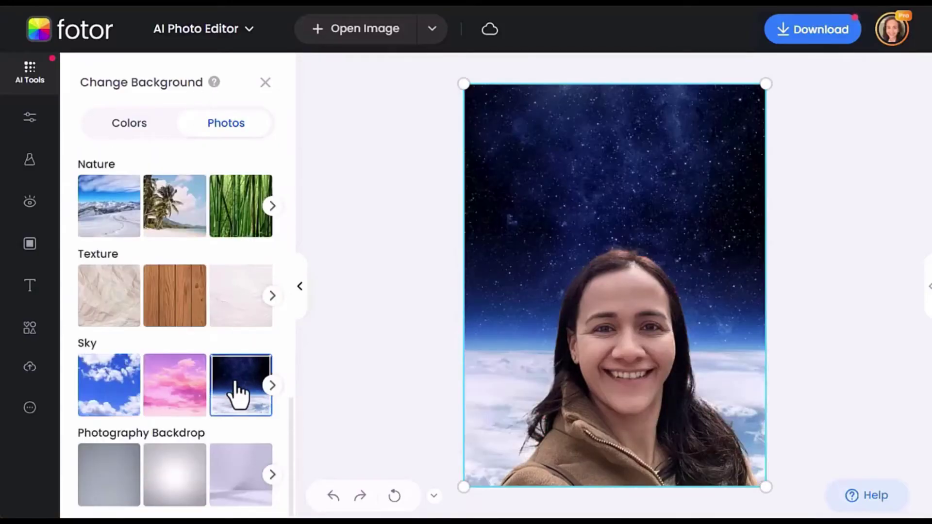
scroll(237, 393, "up", 4)
left_click(251, 258)
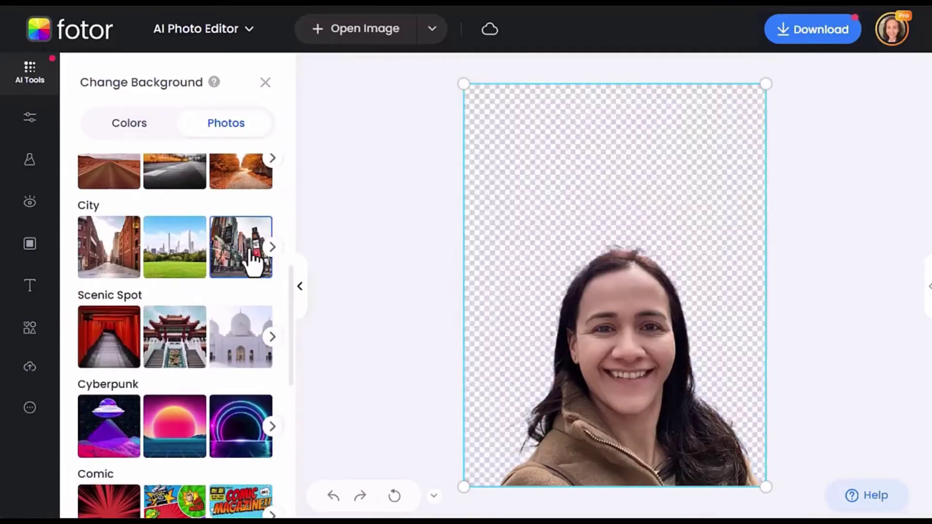
Step: Preview brick alley, neon street, Pisa tower and Mount Rushmore backgrounds
left_click(107, 250)
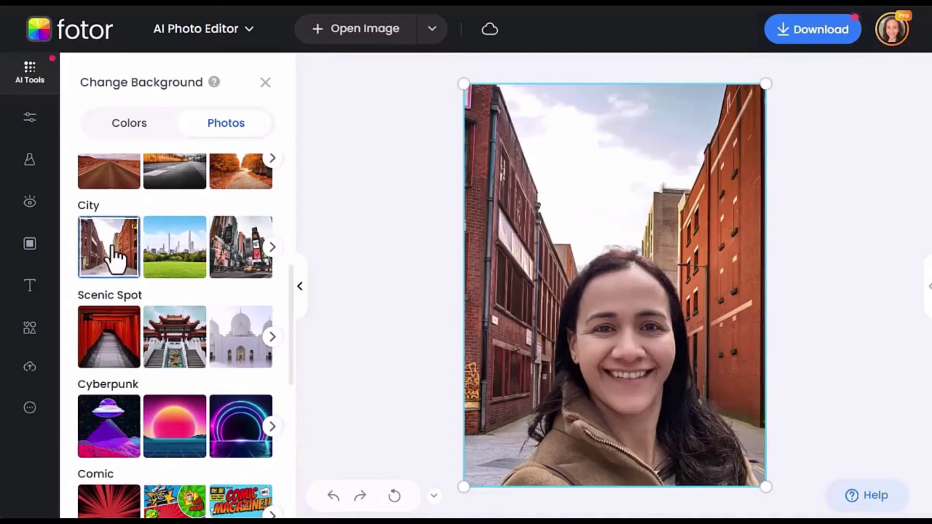
left_click(272, 247)
left_click(172, 252)
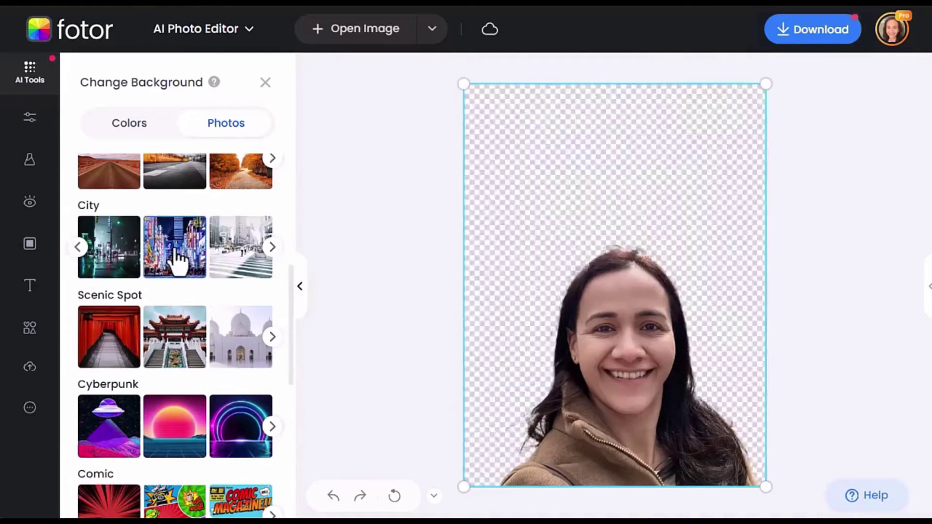
left_click(272, 247)
scroll(272, 291, "down", 1)
left_click(272, 311)
left_click(124, 325)
left_click(78, 311)
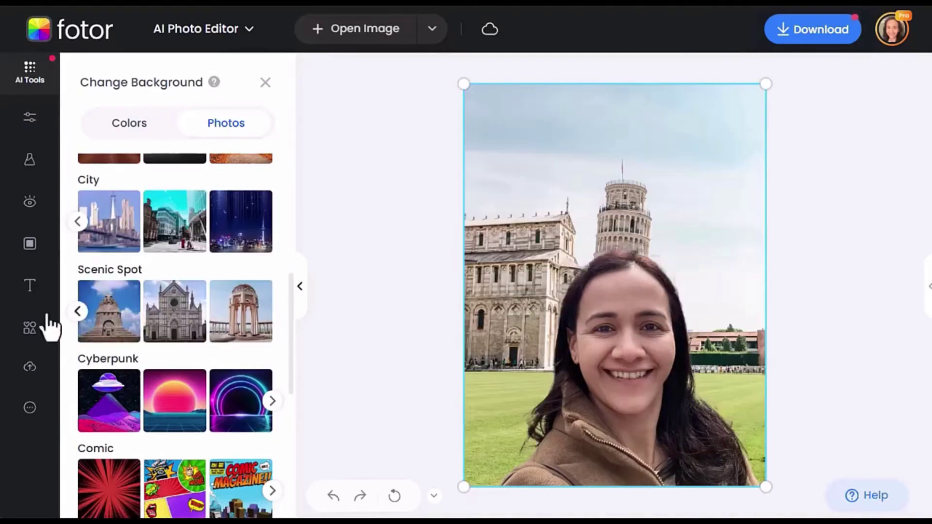
left_click(172, 323)
left_click(78, 311)
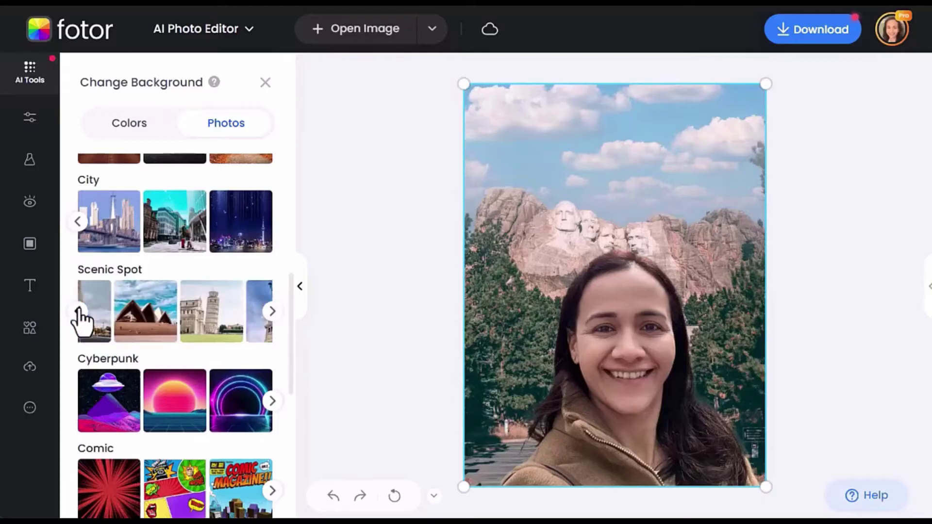
Step: Use the Opera House scenic background, shift the person left, and close the panel
left_click(178, 332)
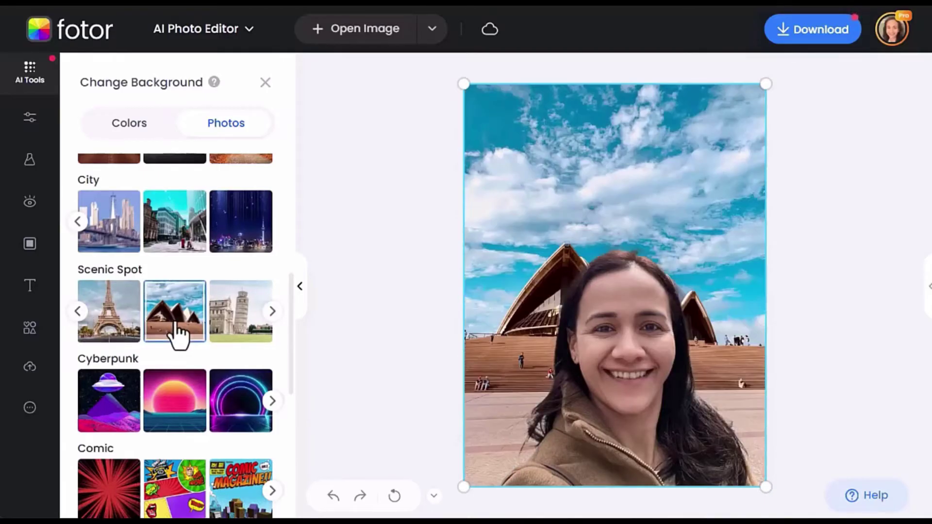
left_click_drag(526, 216, 457, 220)
left_click_drag(695, 91, 668, 99)
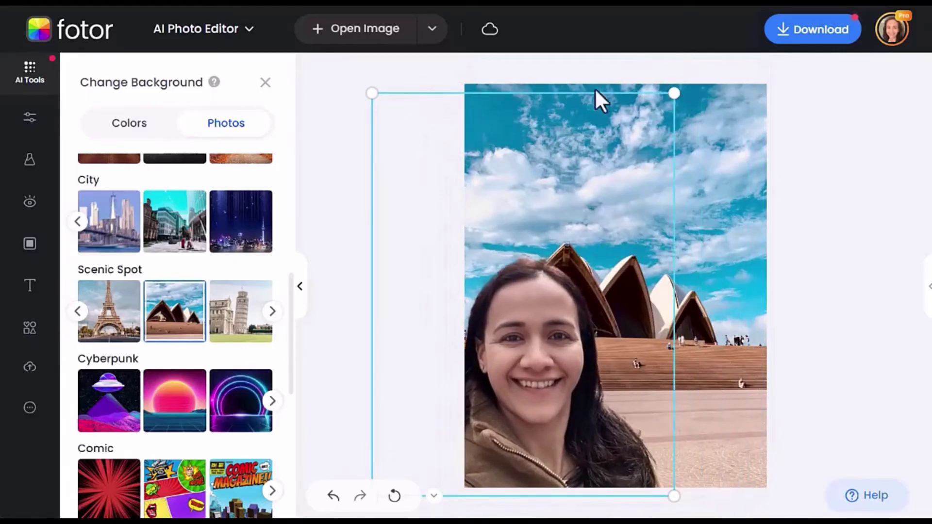
left_click(265, 82)
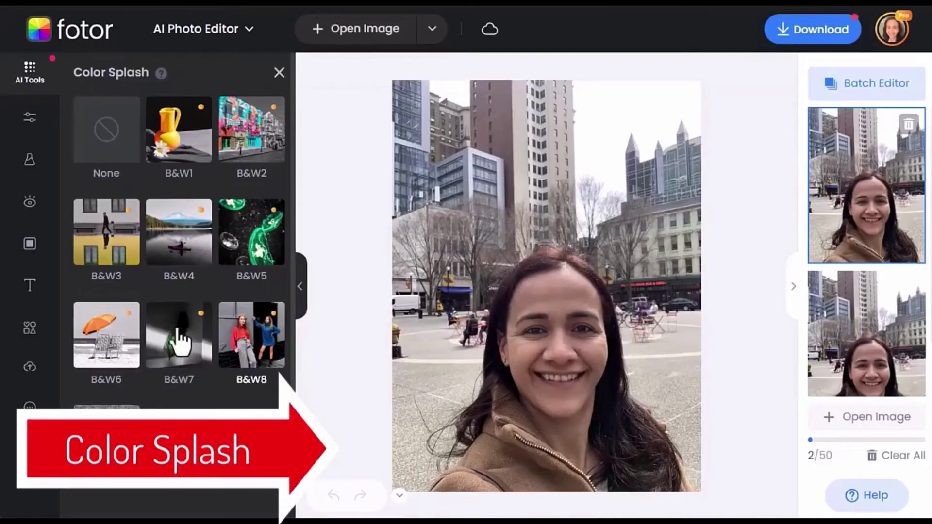
Step: Preview B&W6, B&W5 and B&W1 color splash presets, reverting to no splash
left_click(92, 357)
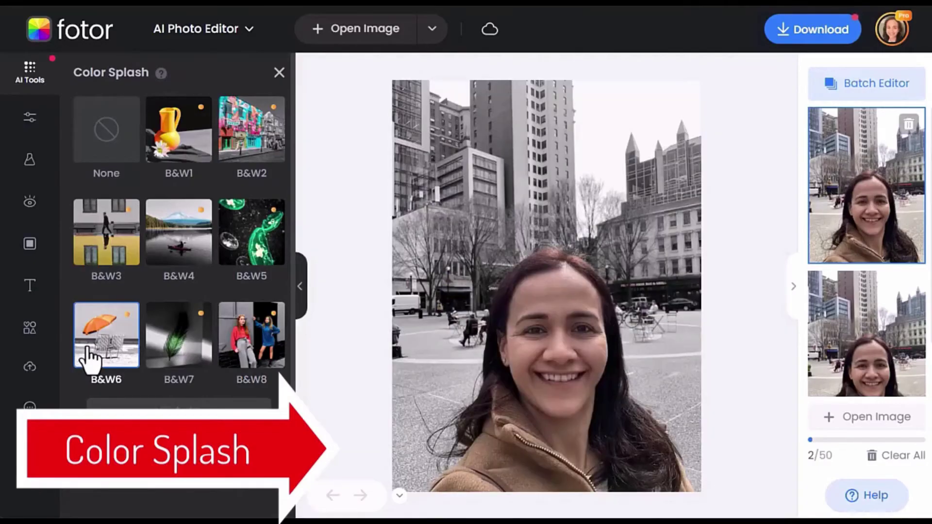
left_click(104, 148)
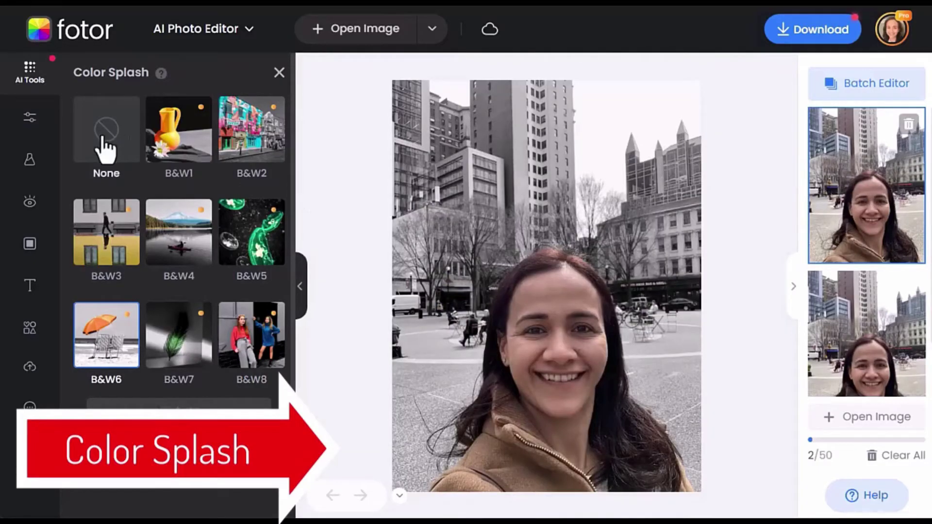
left_click(793, 289)
left_click(257, 243)
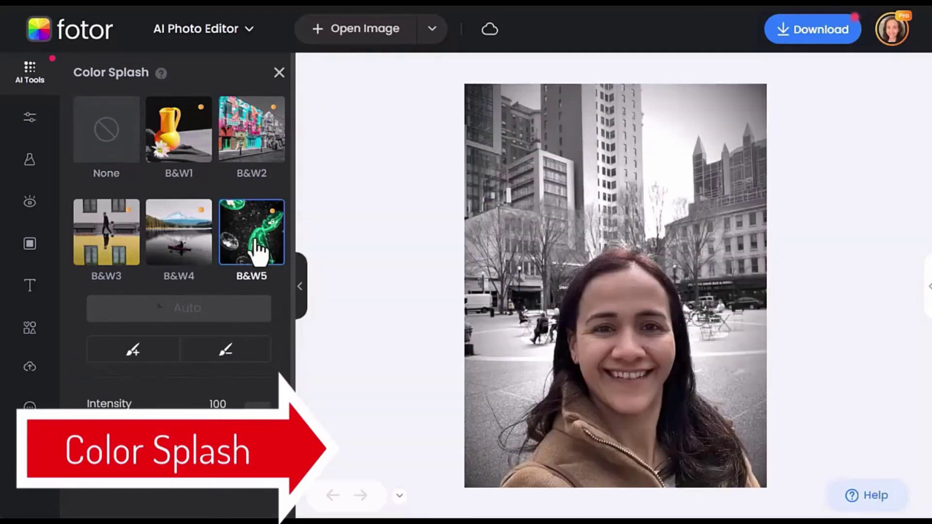
left_click(170, 139)
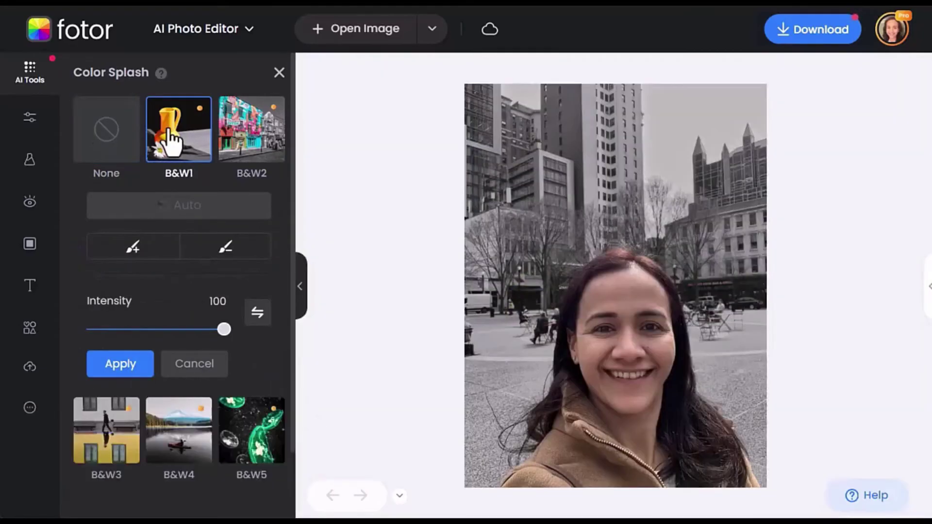
left_click(106, 130)
Step: Preview the Anime 1 AI filter and two Simple frames, discarding the frame
left_click(30, 160)
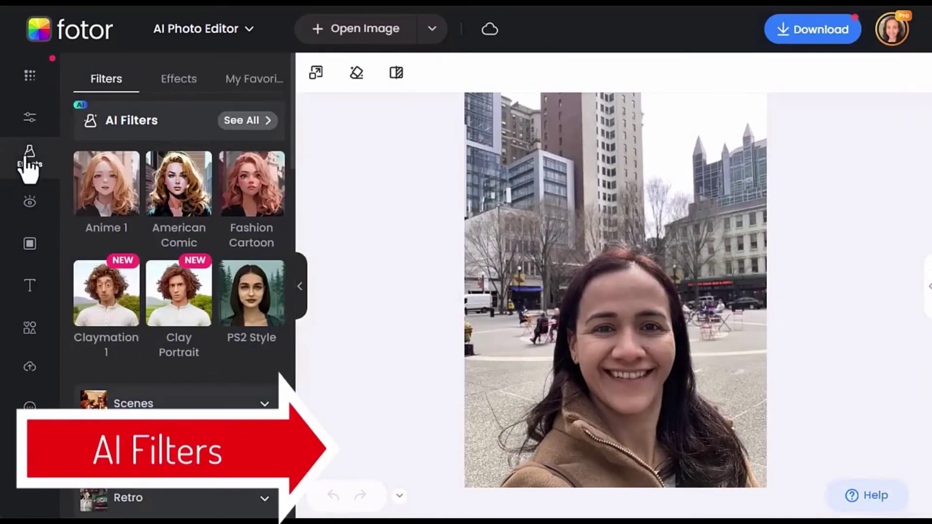
left_click(105, 196)
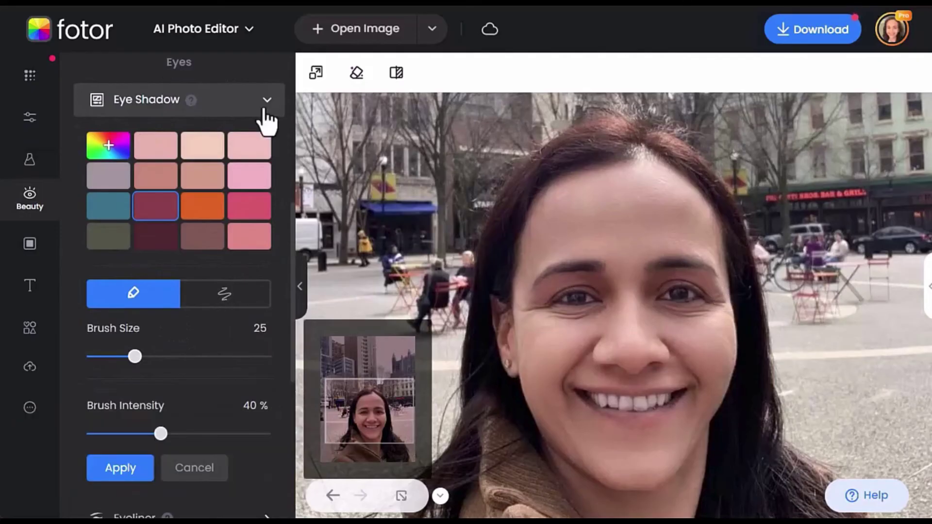
left_click(29, 239)
left_click(164, 335)
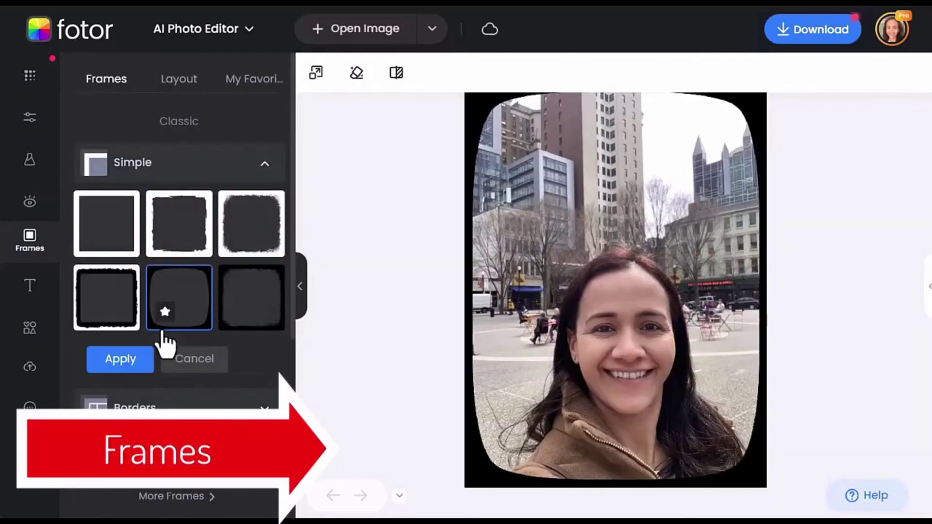
left_click(249, 327)
left_click(30, 289)
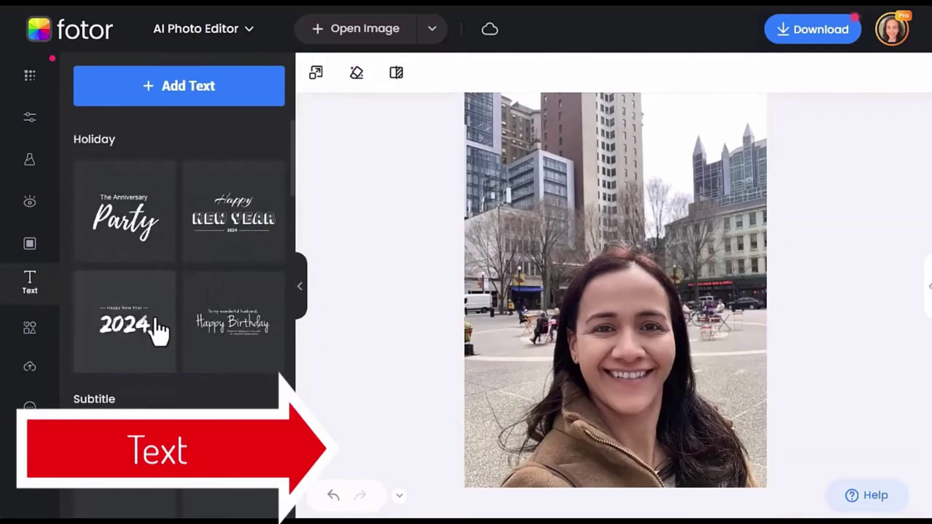
Step: Colour the large script caption red
left_click_drag(292, 185, 324, 219)
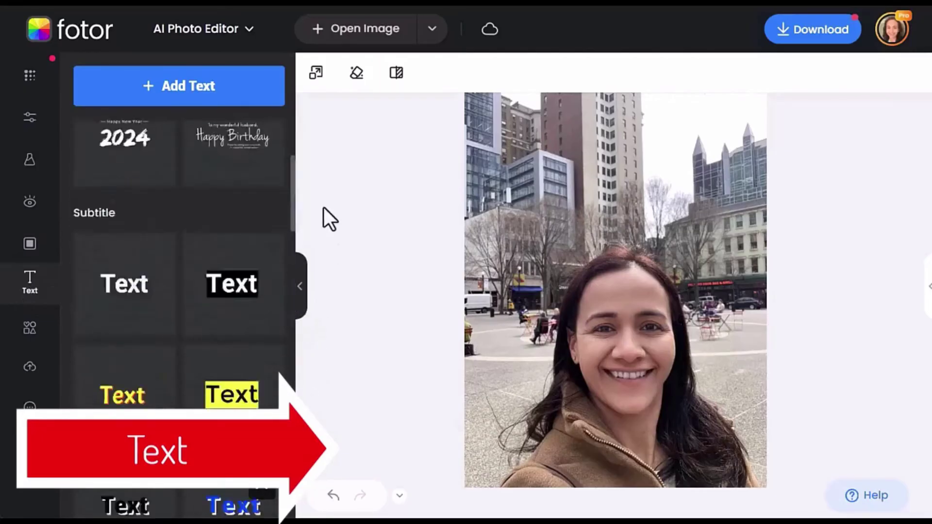
scroll(108, 228, "up", 4)
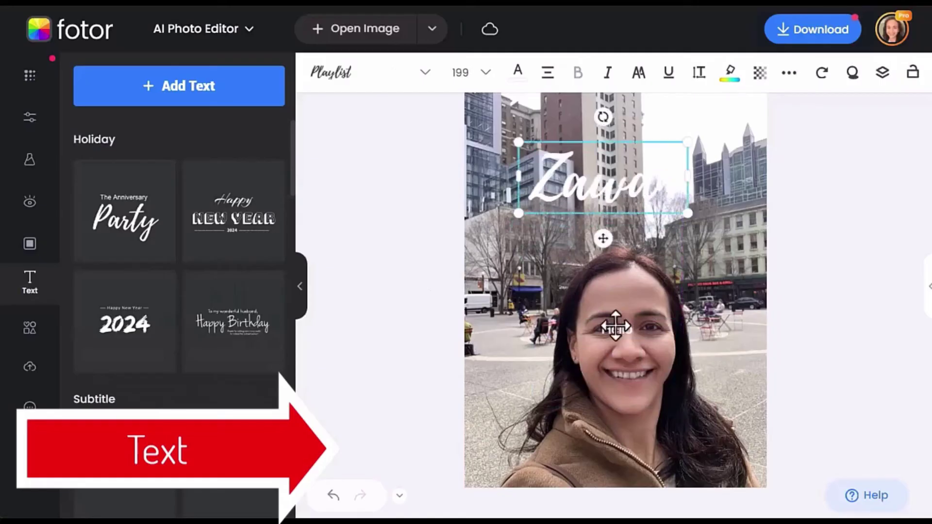
left_click(729, 73)
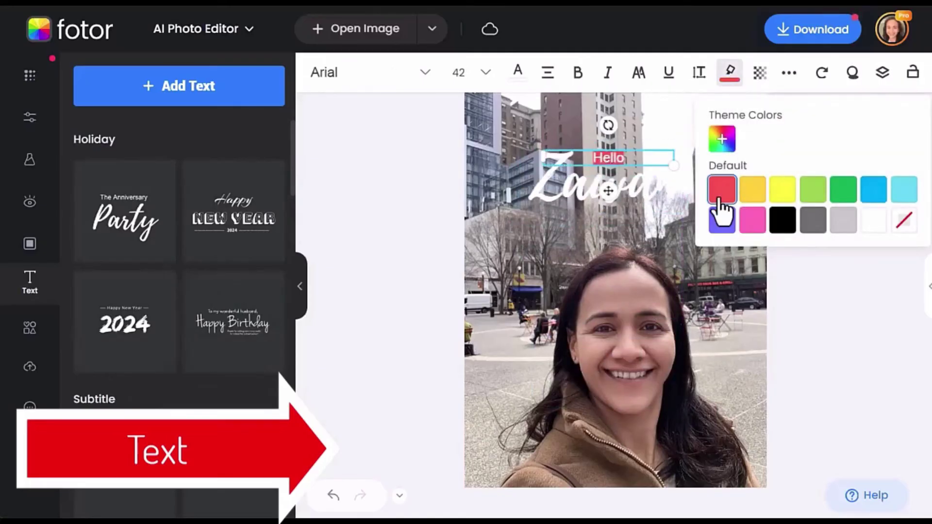
left_click(594, 160)
left_click(518, 72)
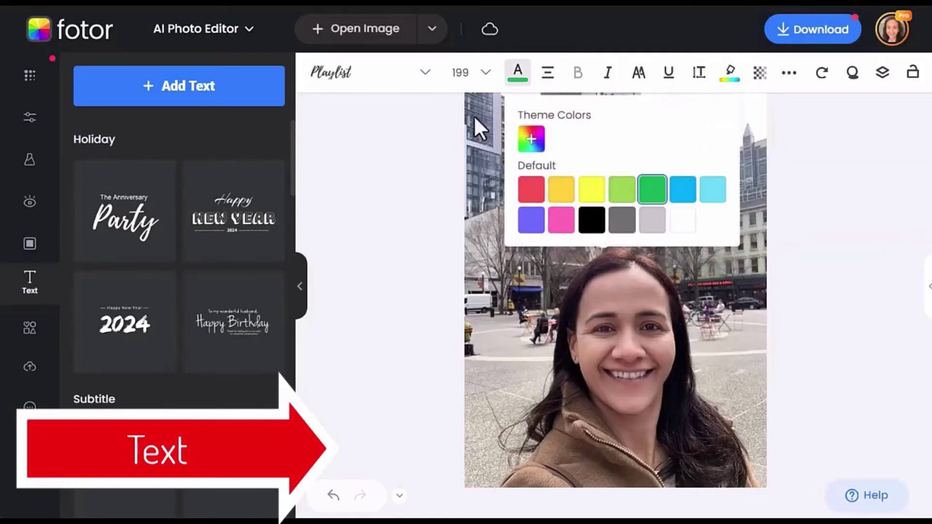
left_click(385, 204)
left_click(594, 159)
left_click(518, 72)
key("Escape")
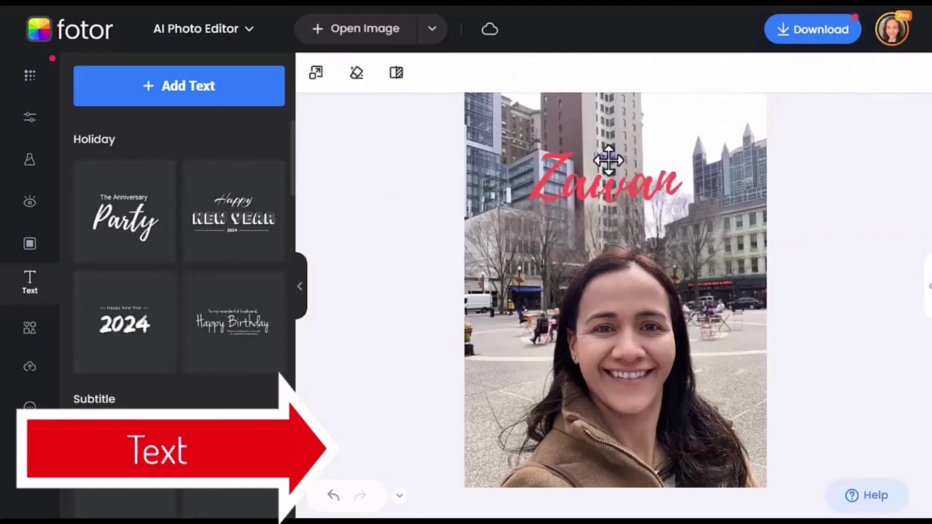
Step: Make Hello size 54, black with a yellow highlight, and add a red hearts sticker
left_click(608, 160)
left_click(471, 73)
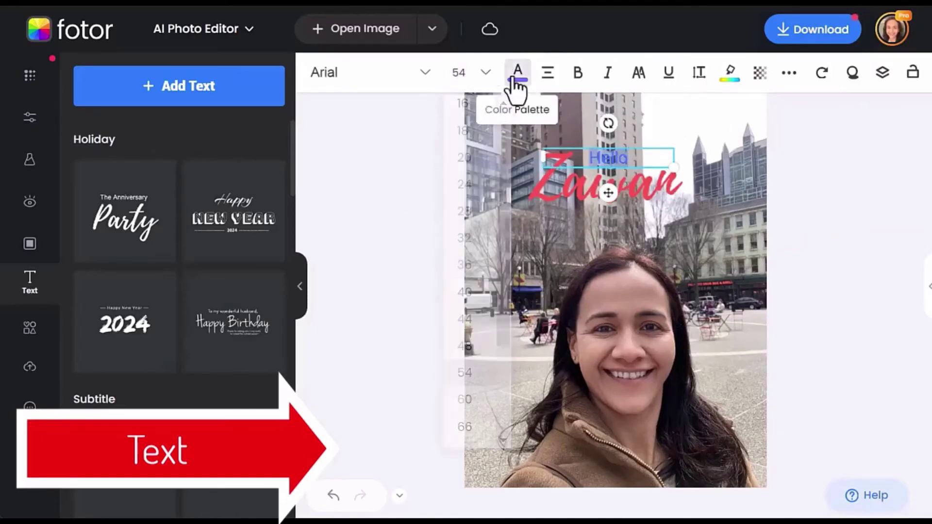
left_click(386, 163)
left_click(615, 158)
left_click(517, 80)
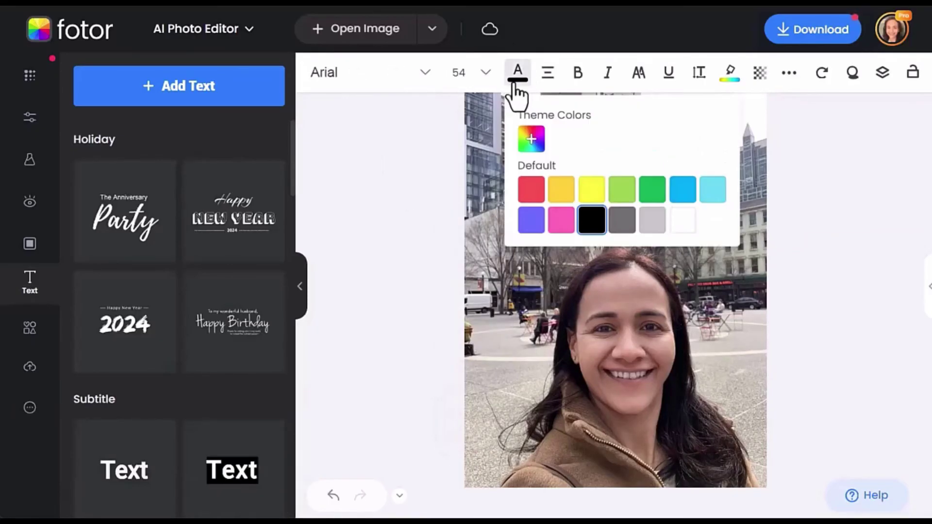
left_click(728, 74)
left_click(781, 190)
left_click(845, 307)
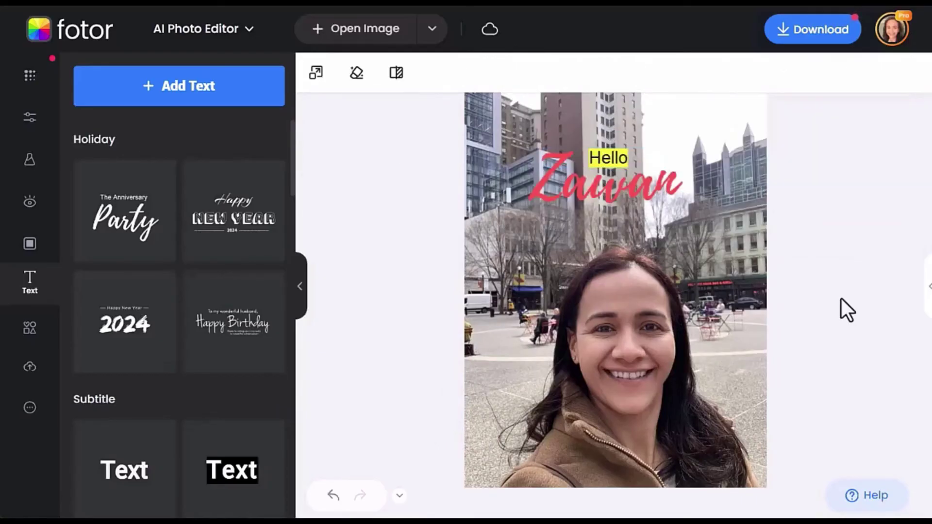
left_click(29, 326)
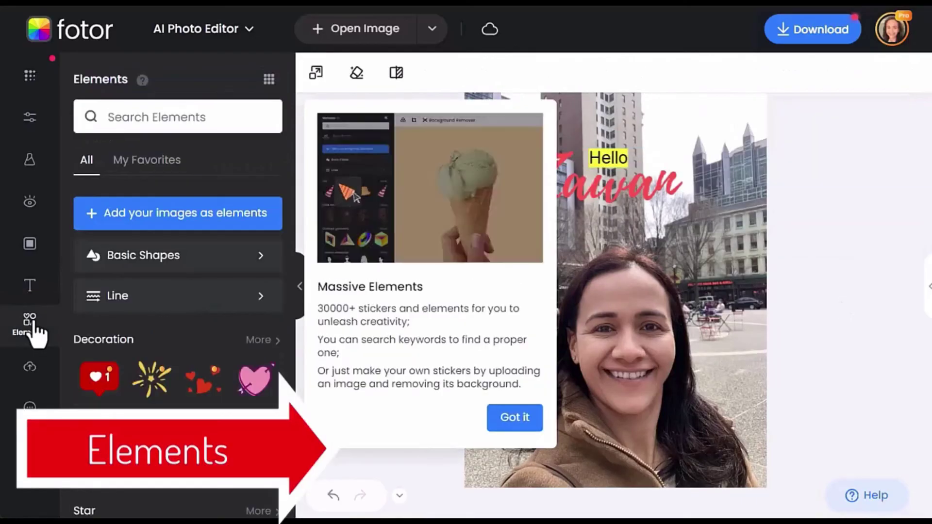
left_click(203, 378)
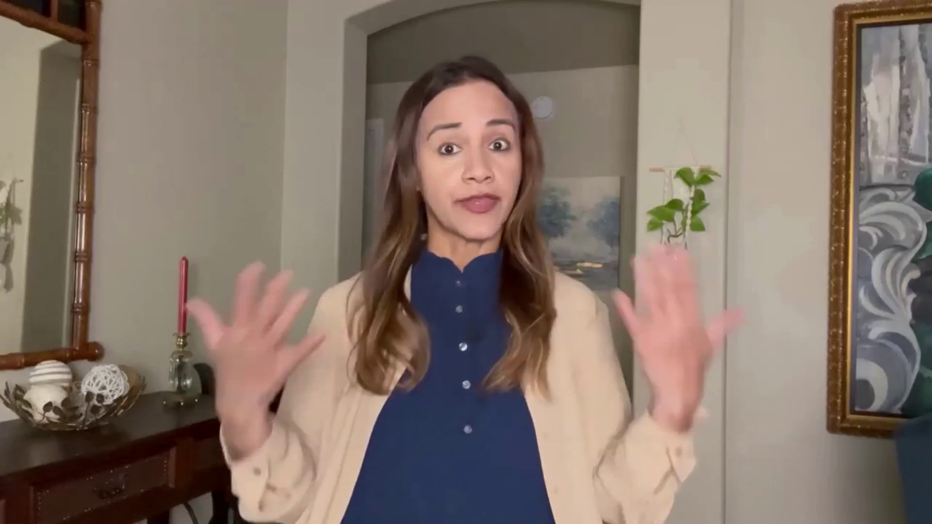